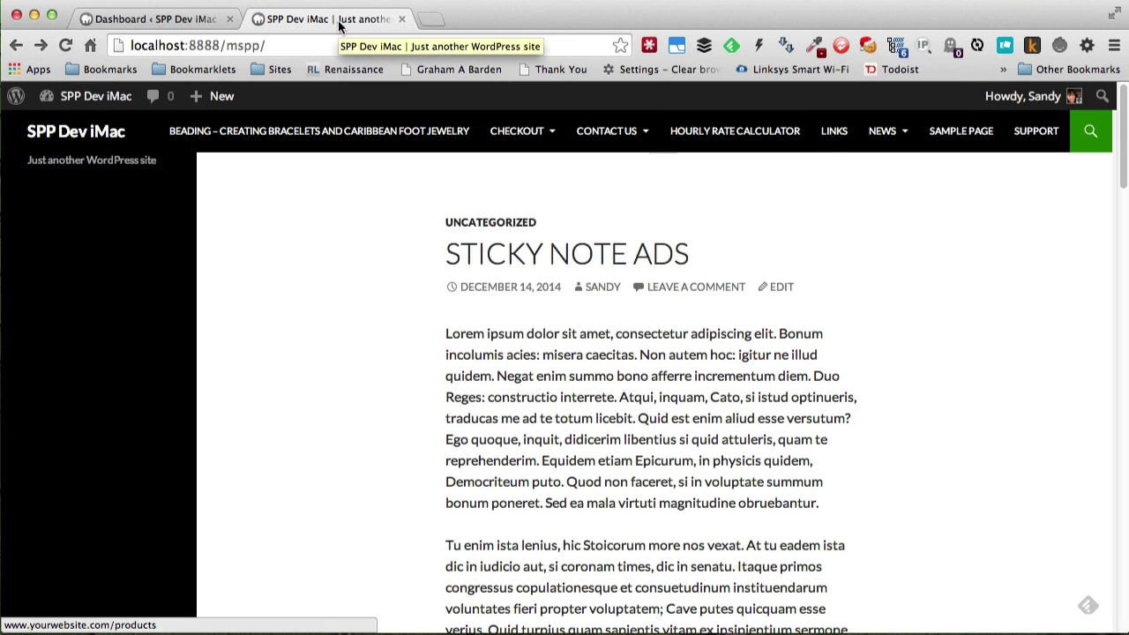
- Reload the site's front page, follow the sticky note ad to its destination, and return to the site
{"action": "left_click", "coordinate": [71, 45]}
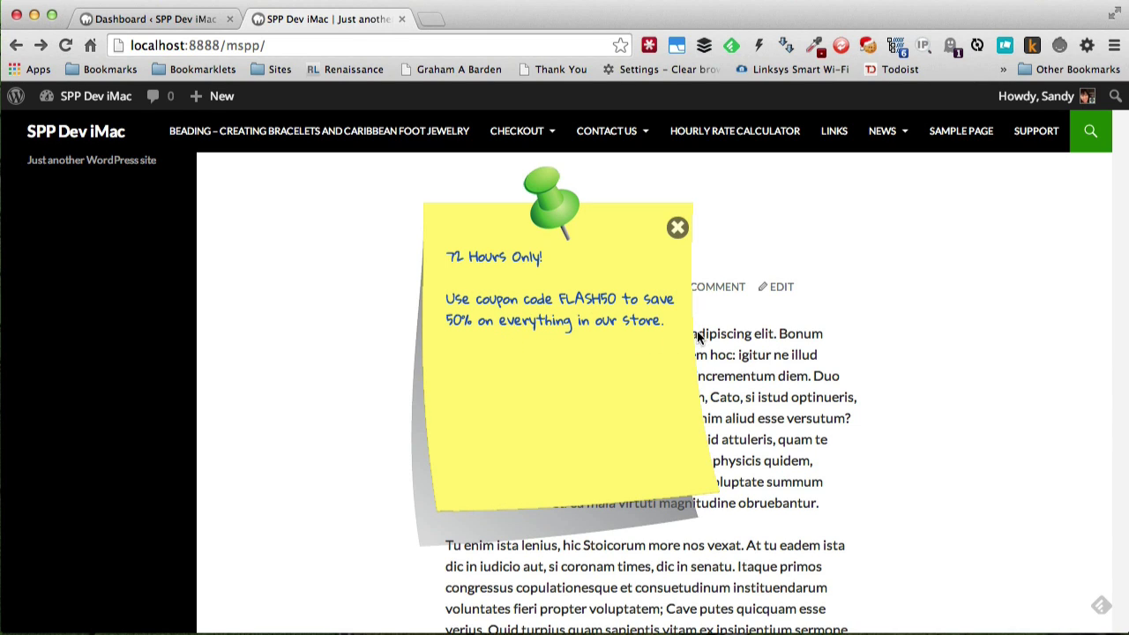
{"action": "left_click", "coordinate": [599, 338]}
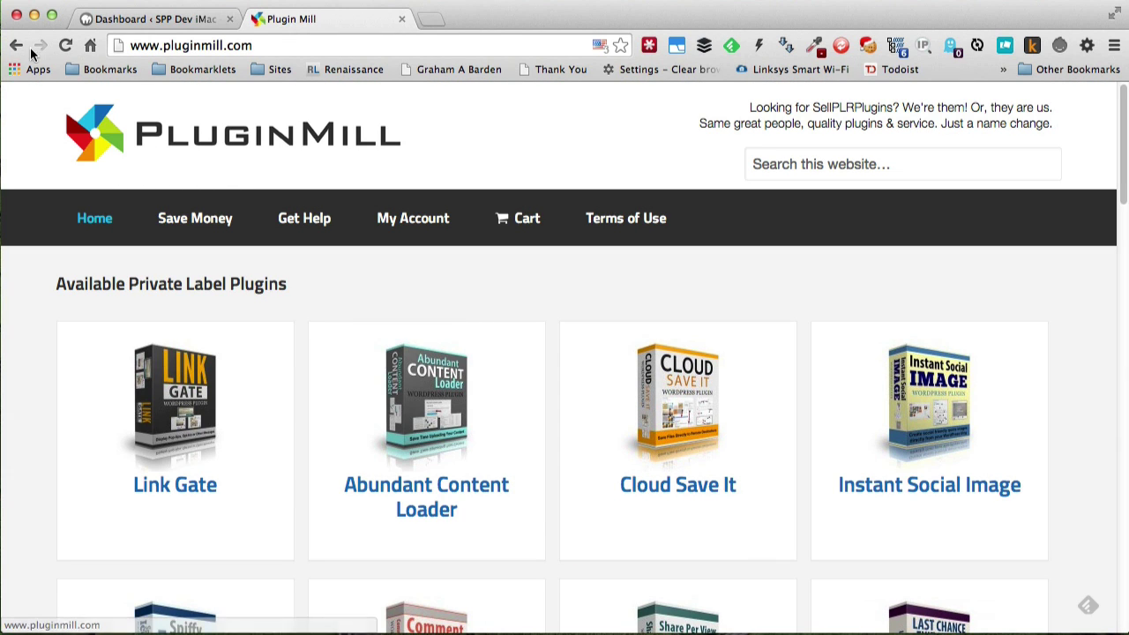
{"action": "left_click", "coordinate": [18, 46]}
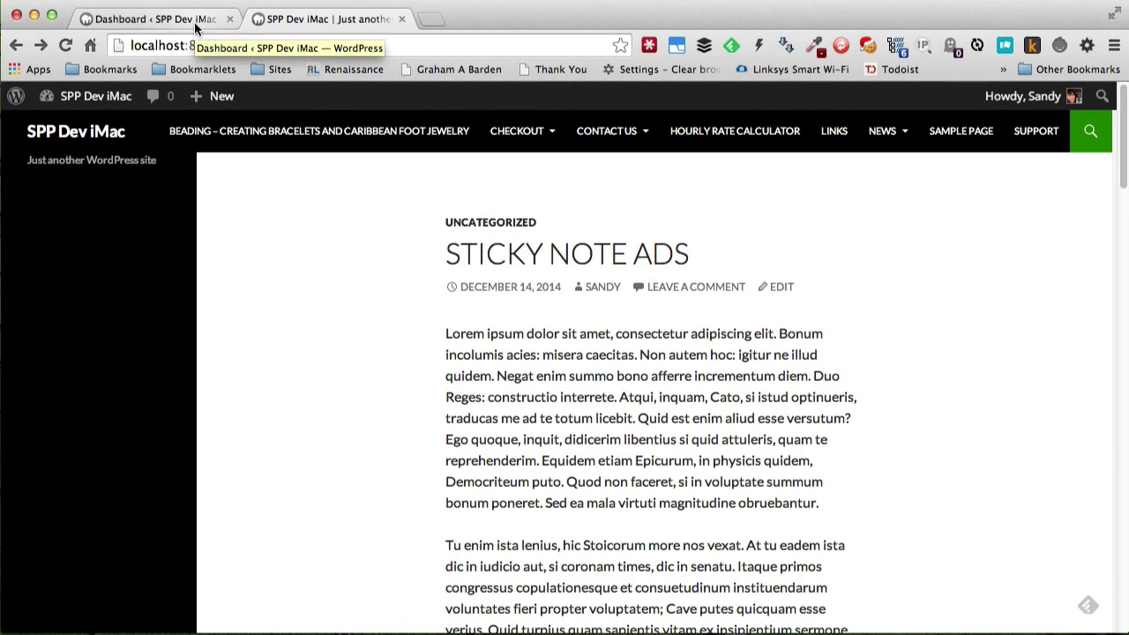
- From the WordPress dashboard, open the plugin upload page, view its file chooser and cancel without selecting a file
{"action": "left_click", "coordinate": [196, 28]}
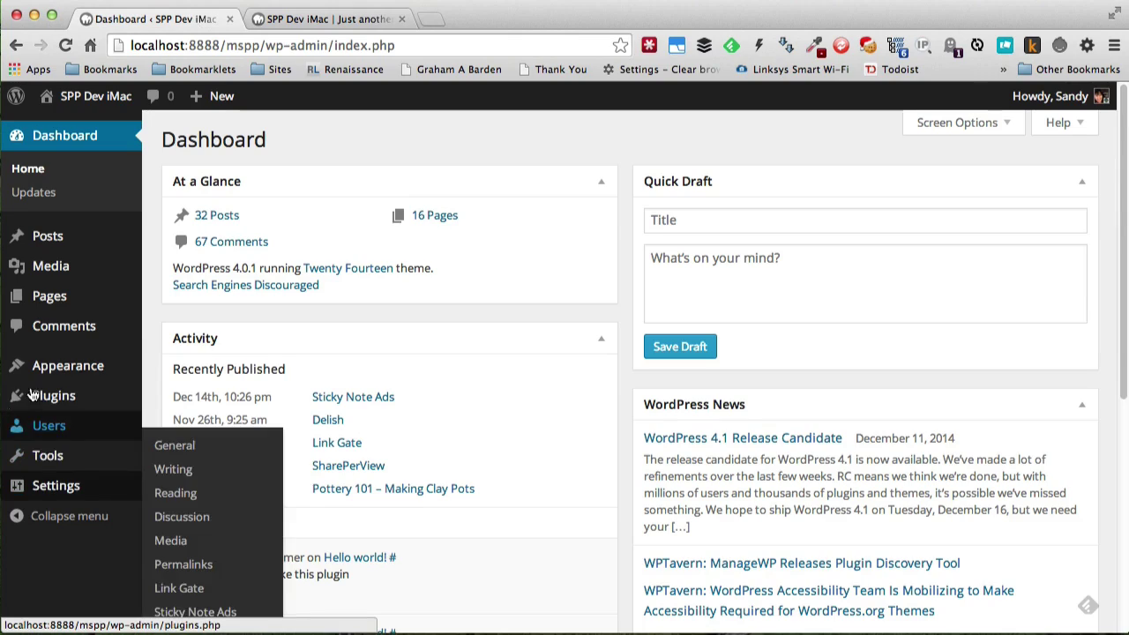
{"action": "mouse_move", "coordinate": [78, 381]}
{"action": "mouse_move", "coordinate": [55, 397]}
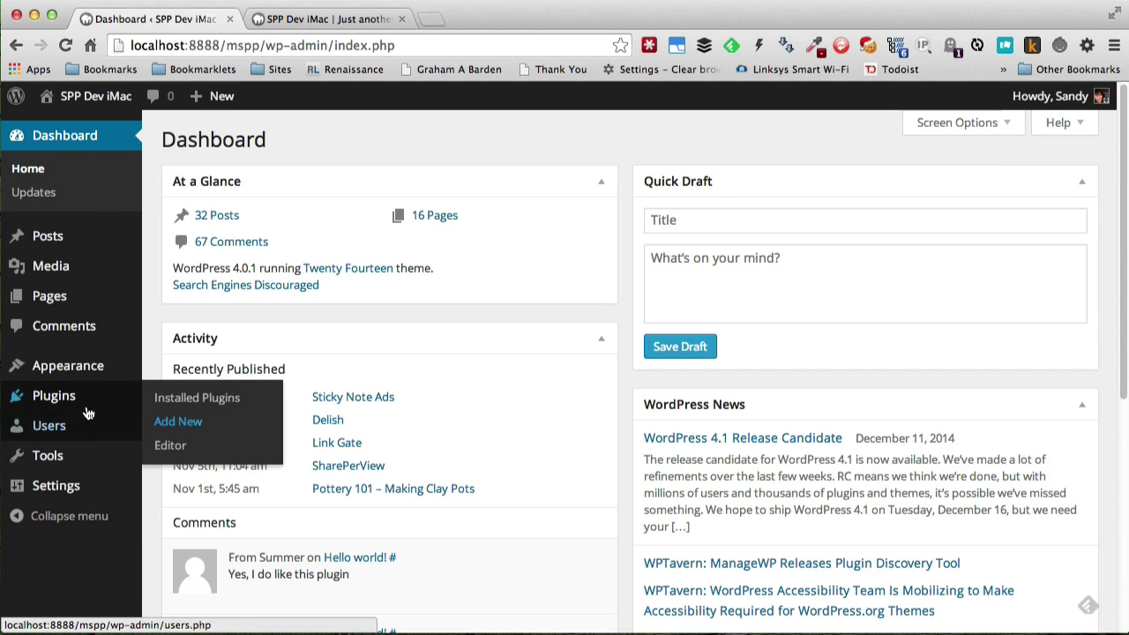
{"action": "mouse_move", "coordinate": [53, 425]}
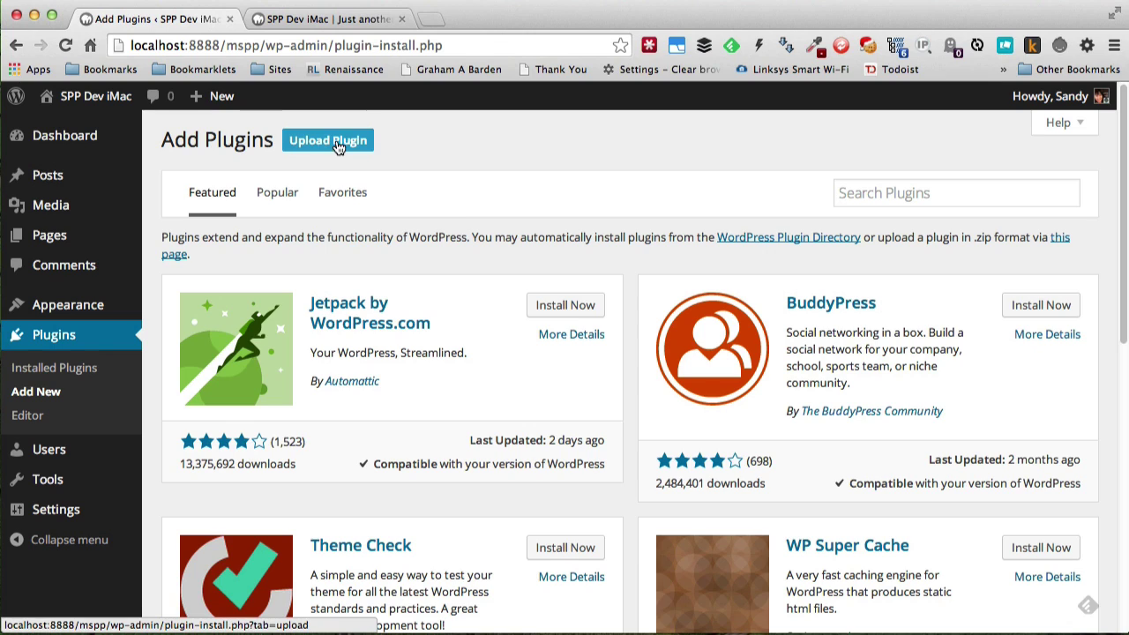
{"action": "left_click", "coordinate": [339, 141]}
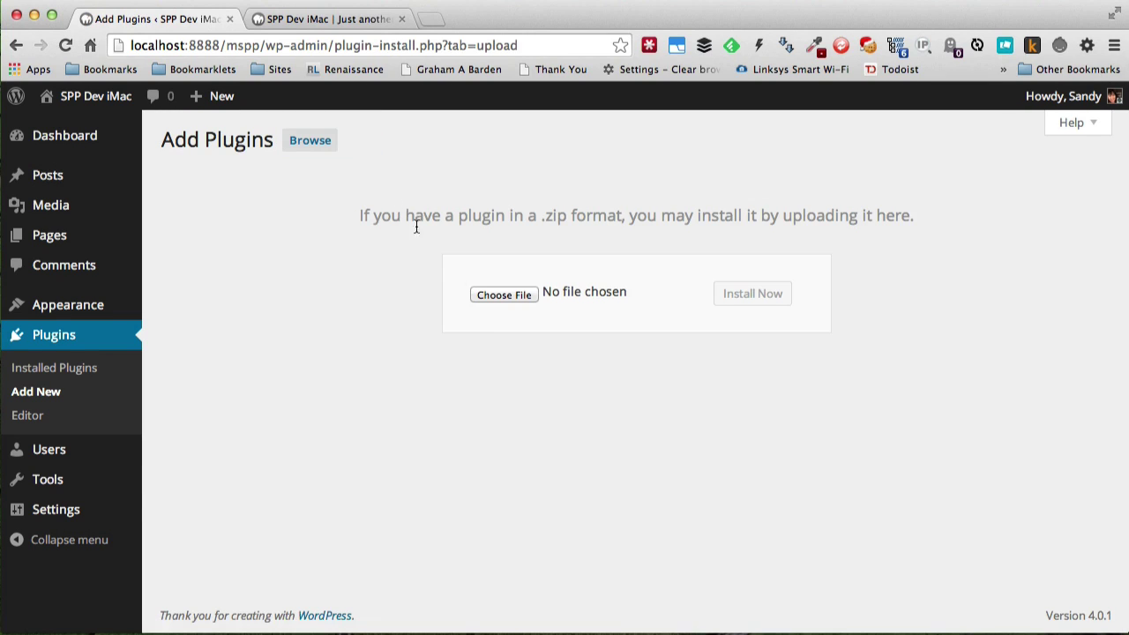
{"action": "left_click", "coordinate": [488, 294]}
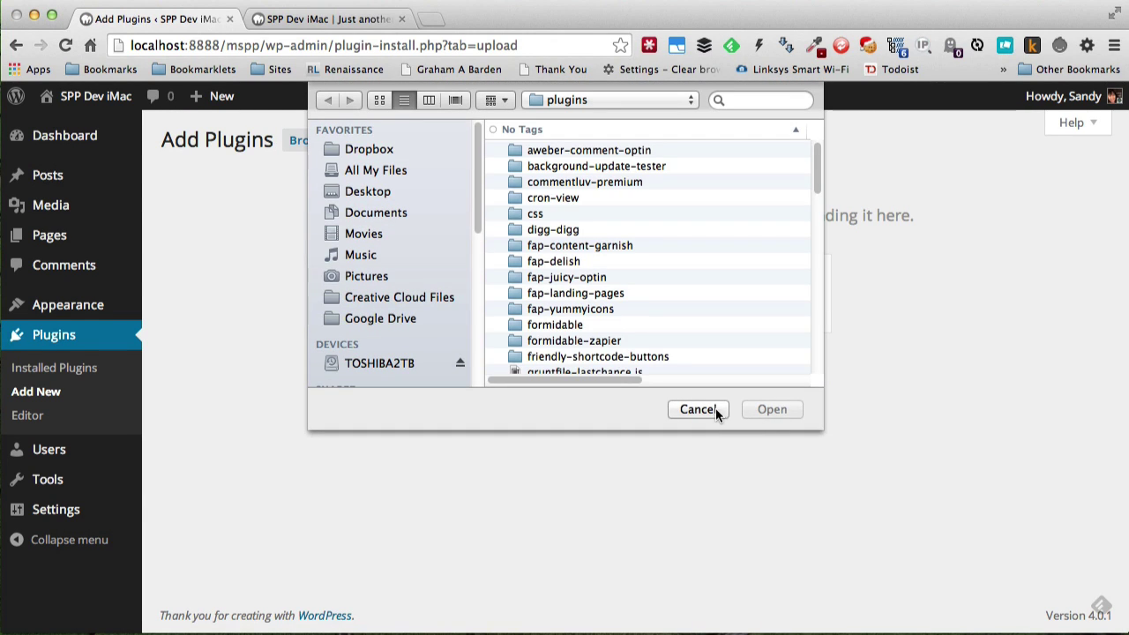
{"action": "left_click", "coordinate": [716, 408]}
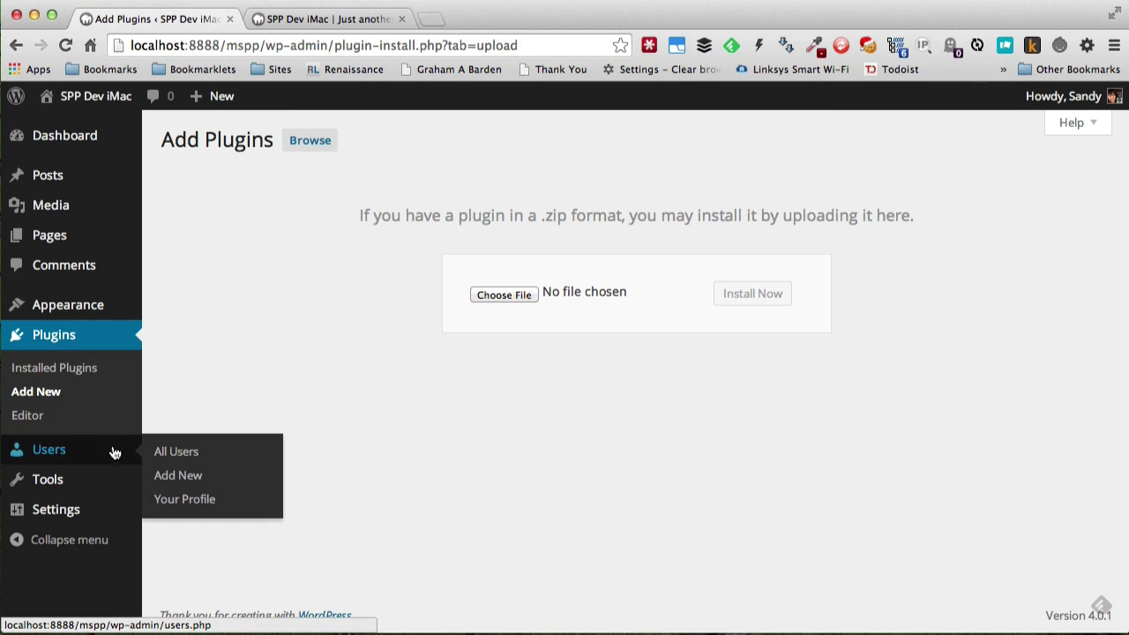
- Open the Sticky Note Ads settings and expand the Gate #1 ad
{"action": "mouse_move", "coordinate": [70, 510]}
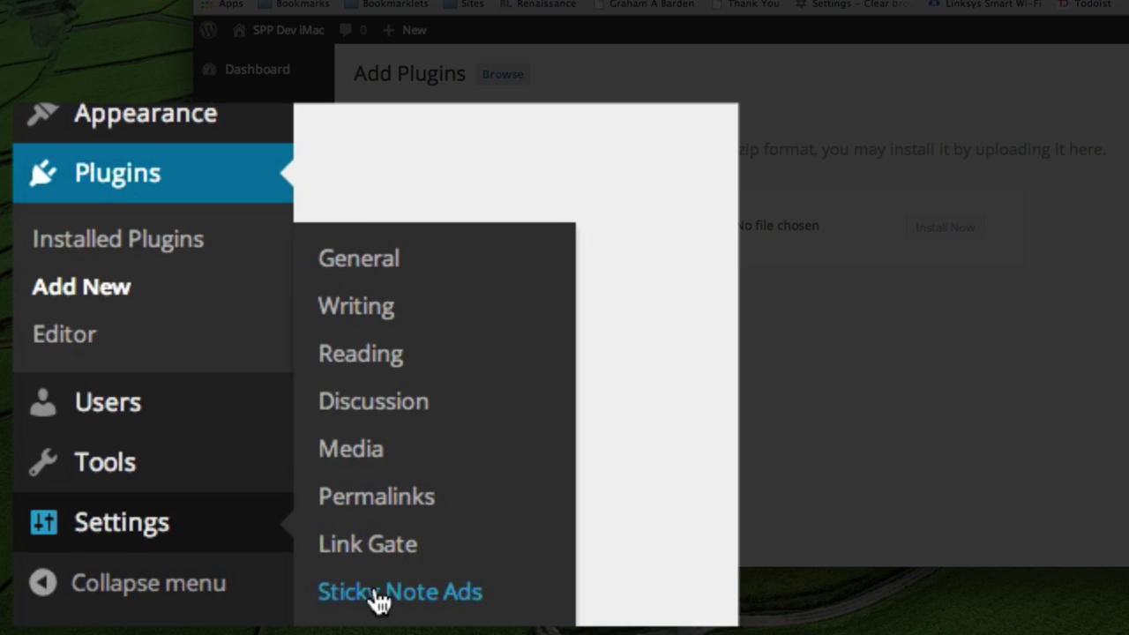
{"action": "left_click", "coordinate": [378, 593]}
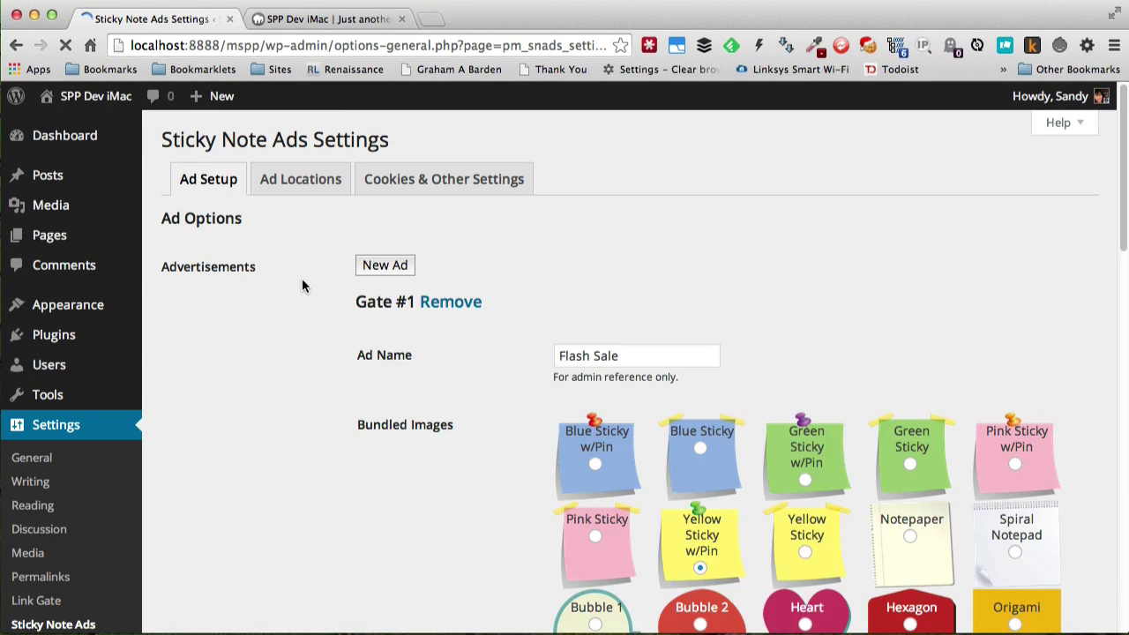
{"action": "left_click", "coordinate": [592, 300]}
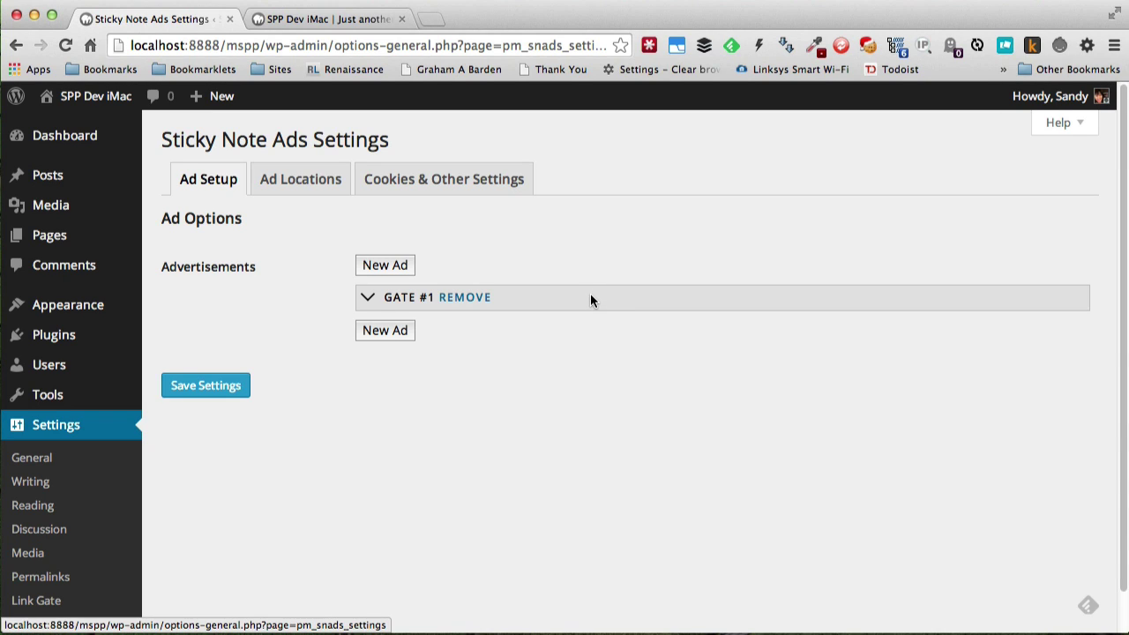
{"action": "left_click", "coordinate": [591, 300]}
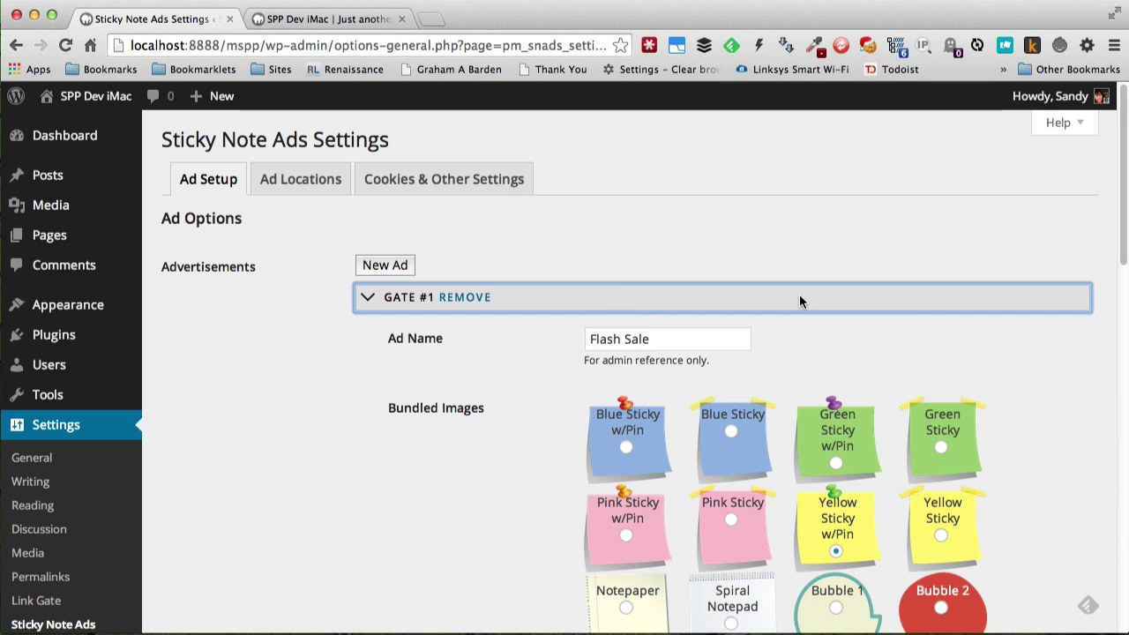
- Look over the Flash Sale ad's options and choose Spiral Notepad as its bundled image
{"action": "scroll", "coordinate": [799, 294], "scroll_direction": "down", "scroll_amount": 5}
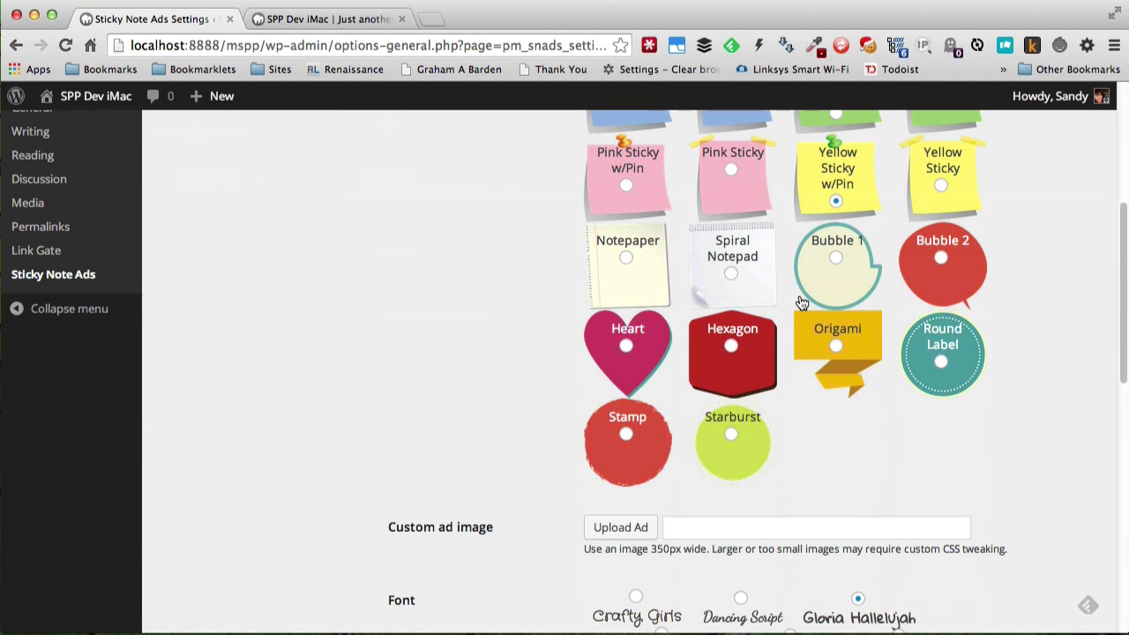
{"action": "scroll", "coordinate": [801, 303], "scroll_direction": "down", "scroll_amount": 3}
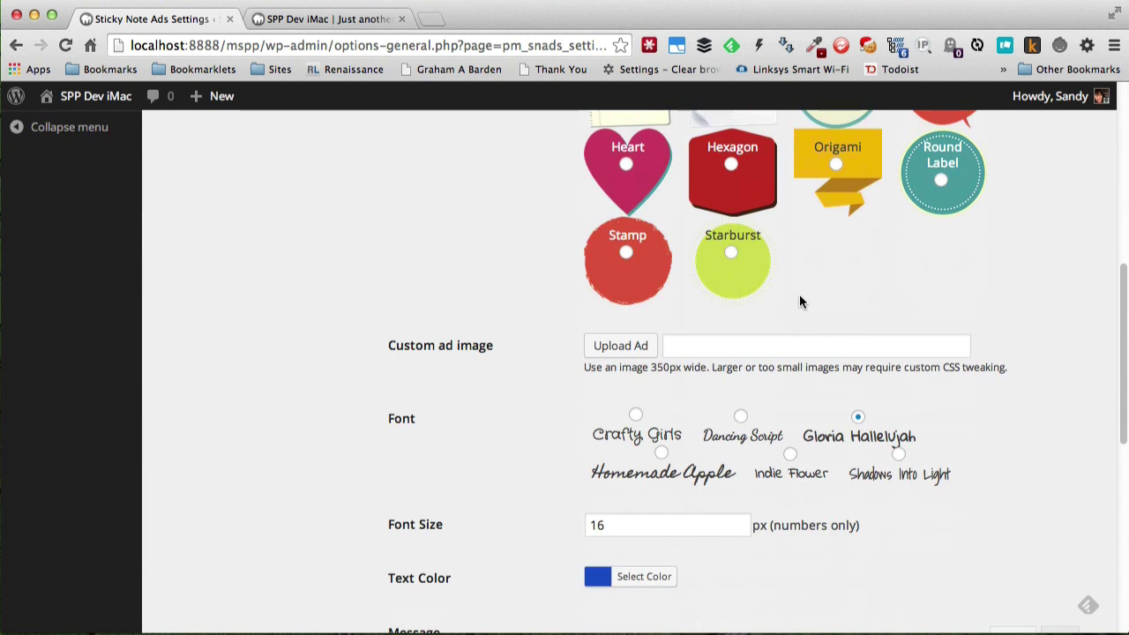
{"action": "scroll", "coordinate": [800, 300], "scroll_direction": "down", "scroll_amount": 2}
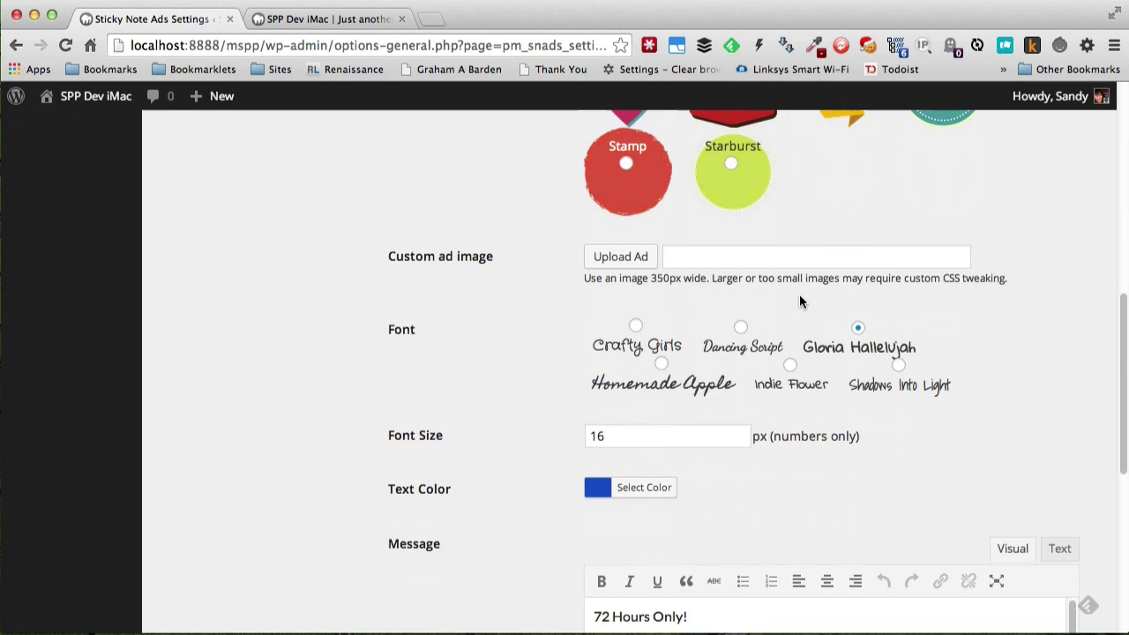
{"action": "scroll", "coordinate": [799, 301], "scroll_direction": "up", "scroll_amount": 7}
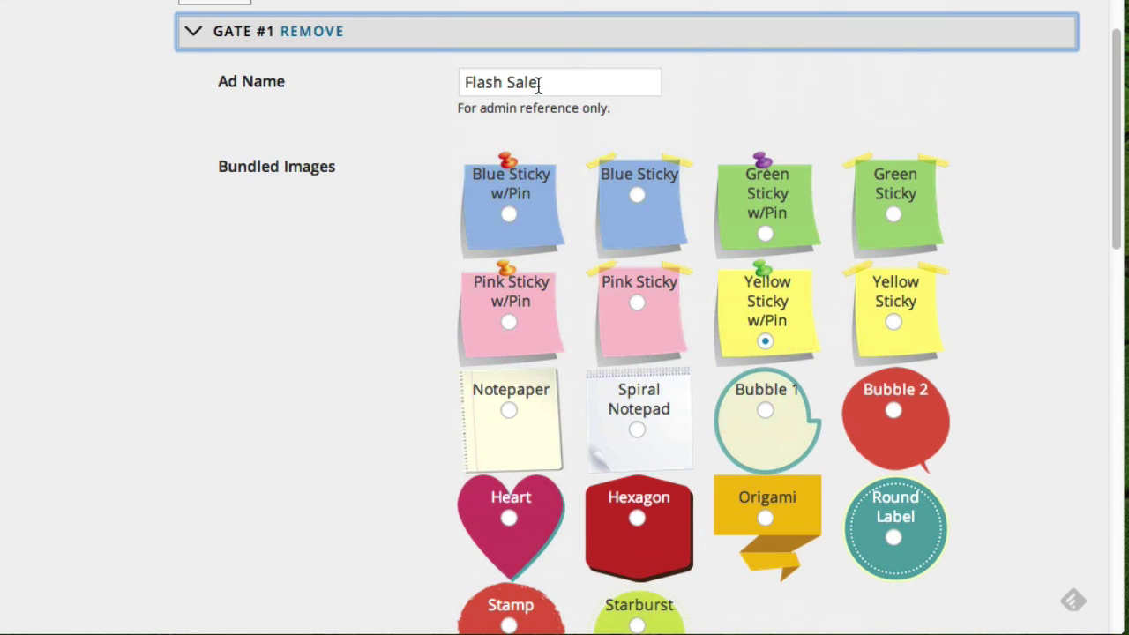
{"action": "left_click", "coordinate": [539, 86]}
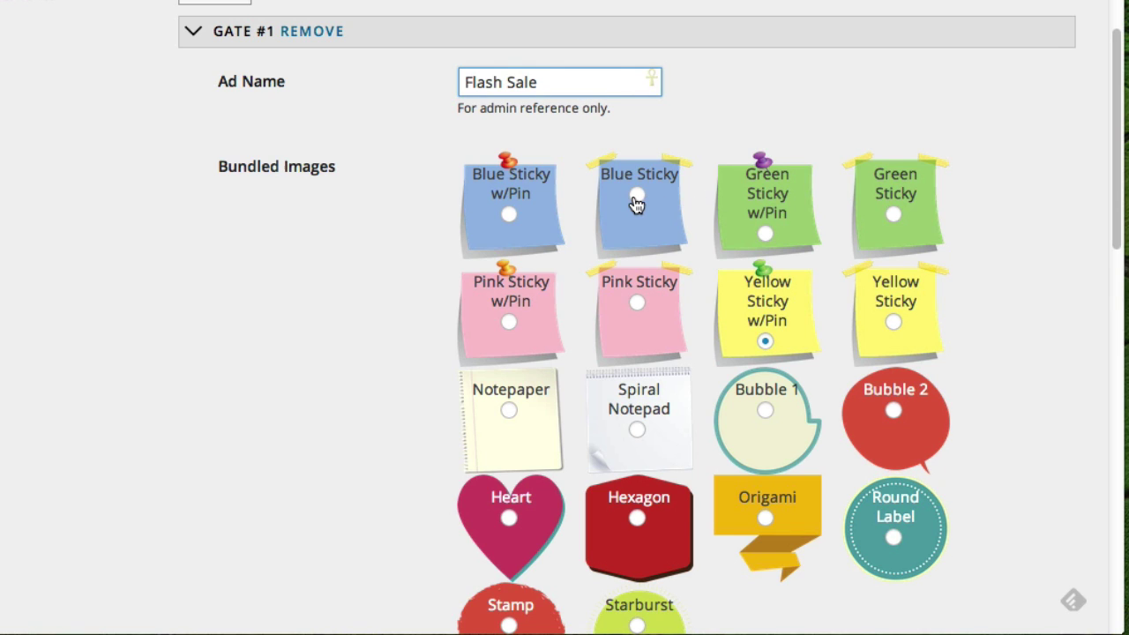
{"action": "scroll", "coordinate": [758, 221], "scroll_direction": "down", "scroll_amount": 1}
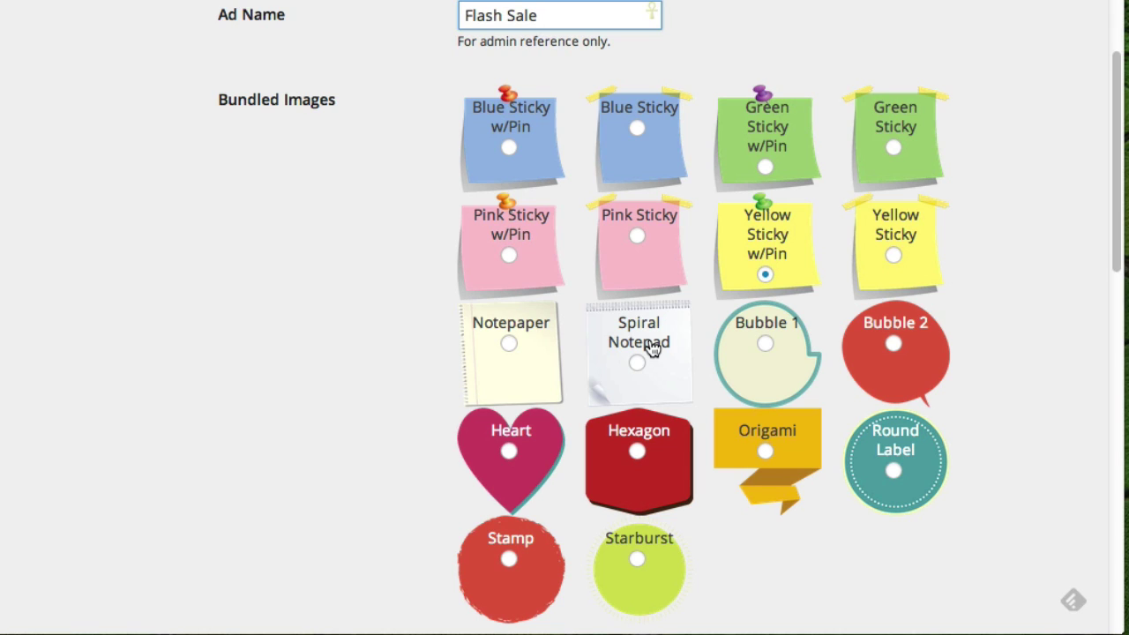
{"action": "left_click", "coordinate": [651, 349]}
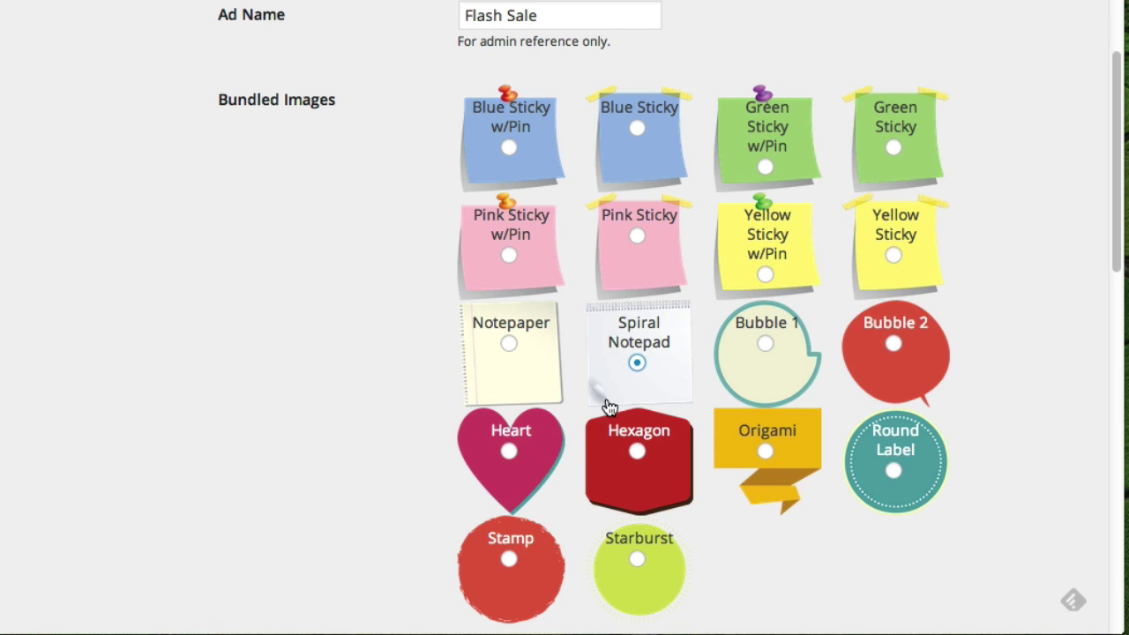
- Open the image library for the custom ad image and close it without choosing an image
{"action": "scroll", "coordinate": [605, 403], "scroll_direction": "down", "scroll_amount": 3}
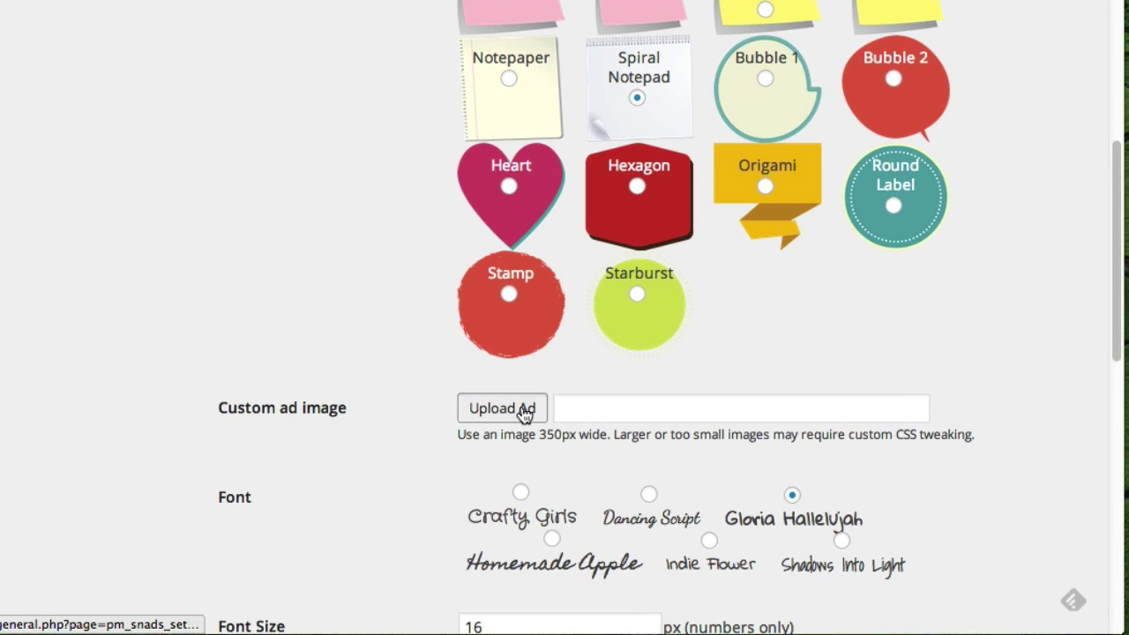
{"action": "left_click", "coordinate": [628, 445]}
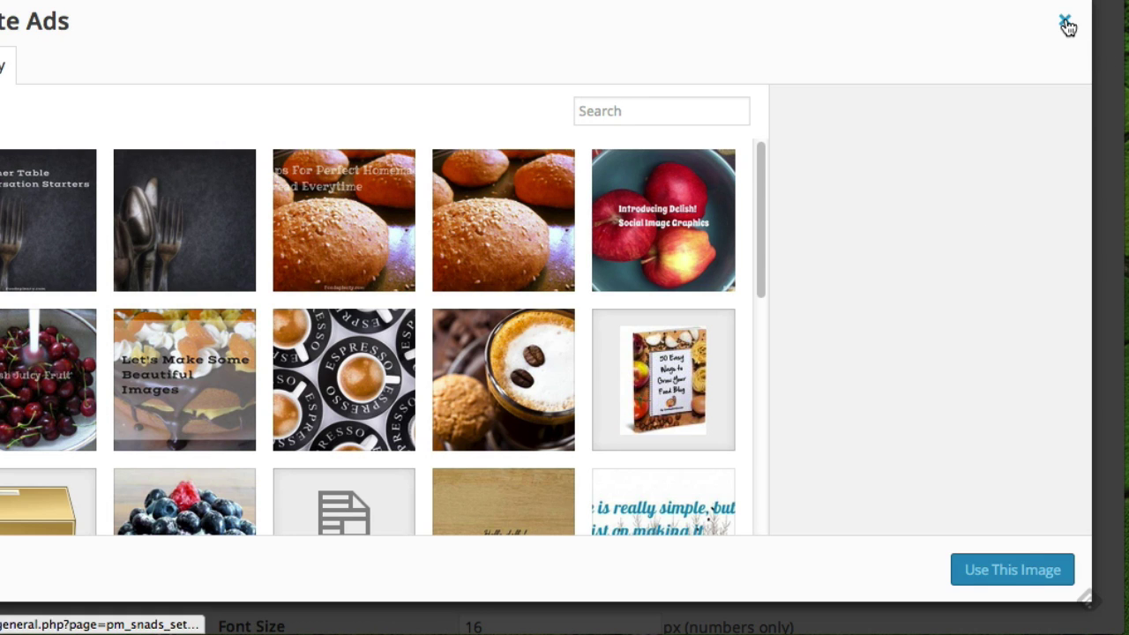
{"action": "left_click", "coordinate": [1065, 22]}
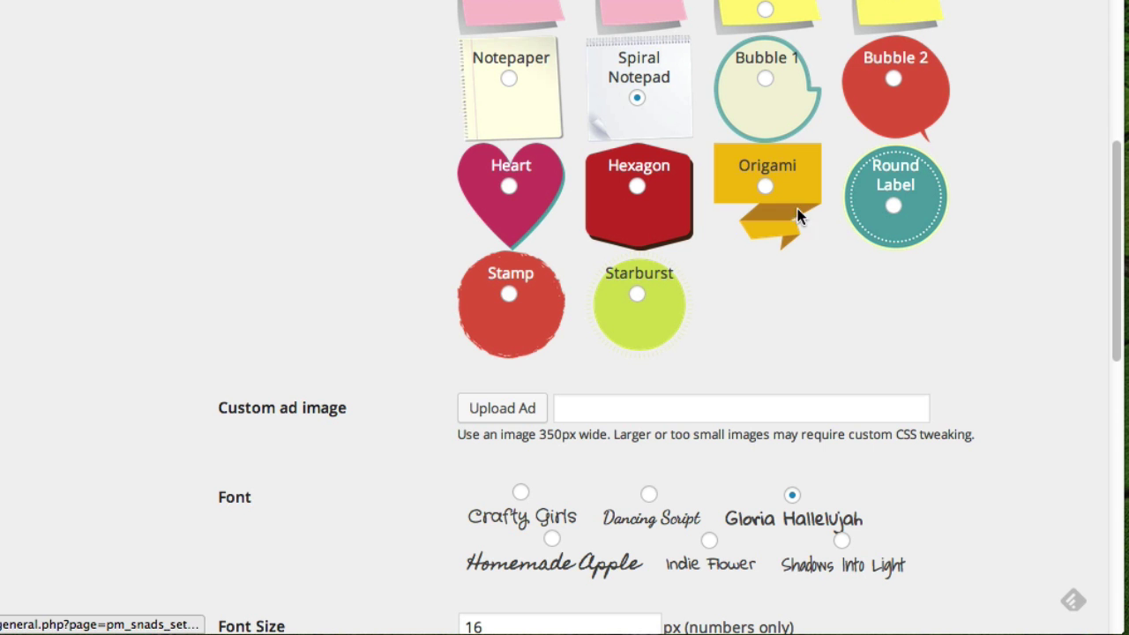
- Set the ad's font to Indie Flower and its font size to 18 px
{"action": "scroll", "coordinate": [679, 321], "scroll_direction": "down", "scroll_amount": 2}
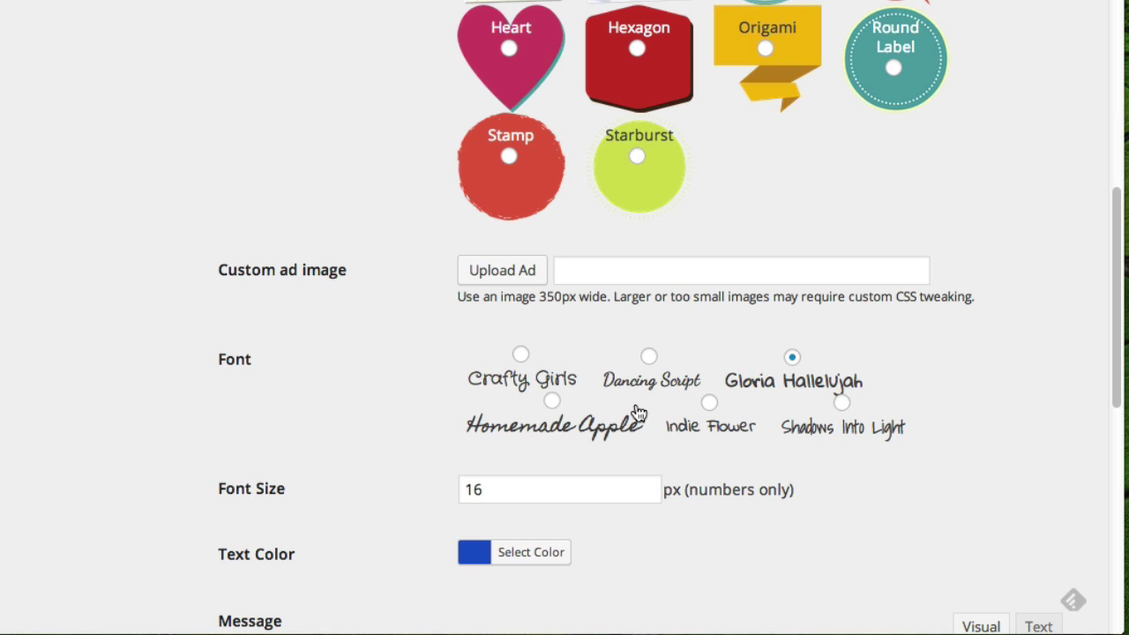
{"action": "left_click", "coordinate": [694, 430]}
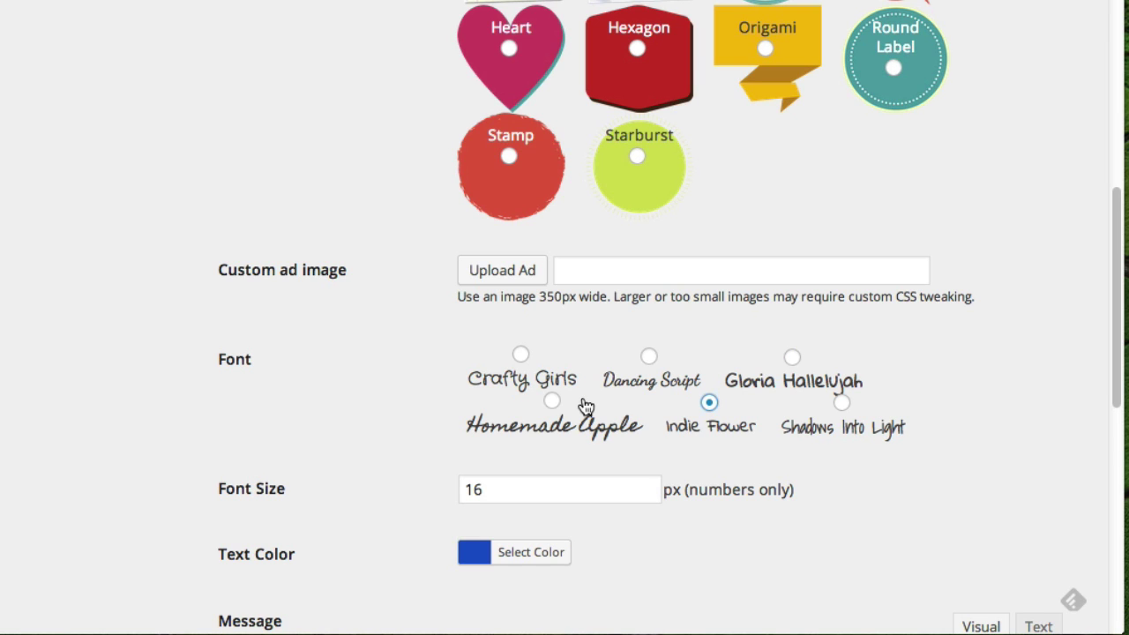
{"action": "scroll", "coordinate": [582, 401], "scroll_direction": "down", "scroll_amount": 3}
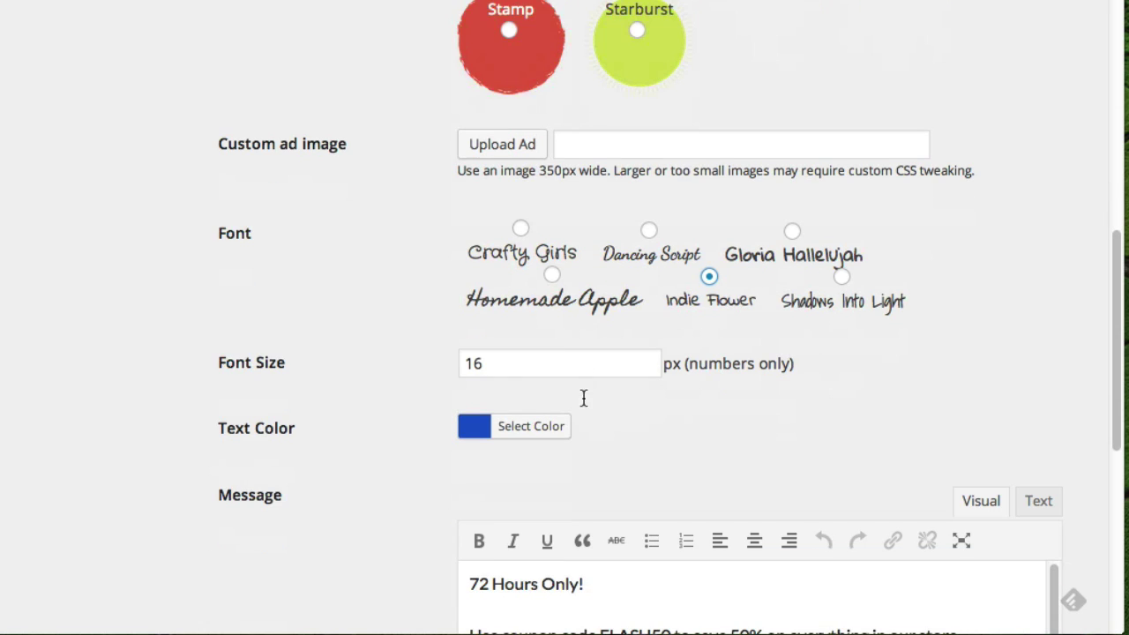
{"action": "left_click", "coordinate": [492, 359]}
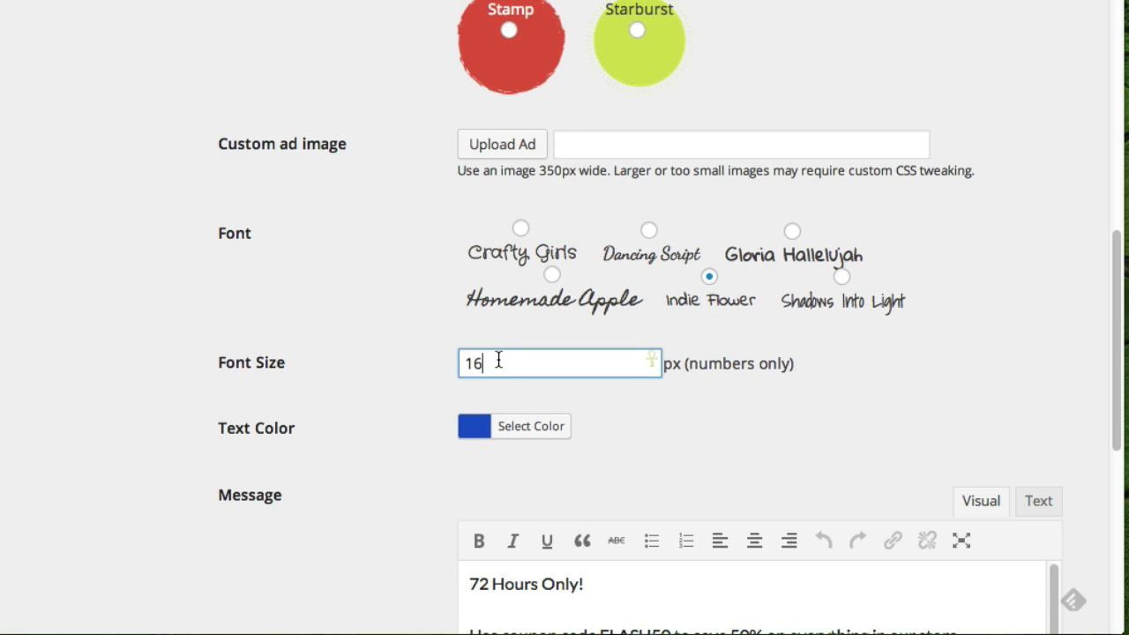
{"action": "left_click_drag", "start_coordinate": [499, 360], "coordinate": [449, 358]}
{"action": "type", "text": "18"}
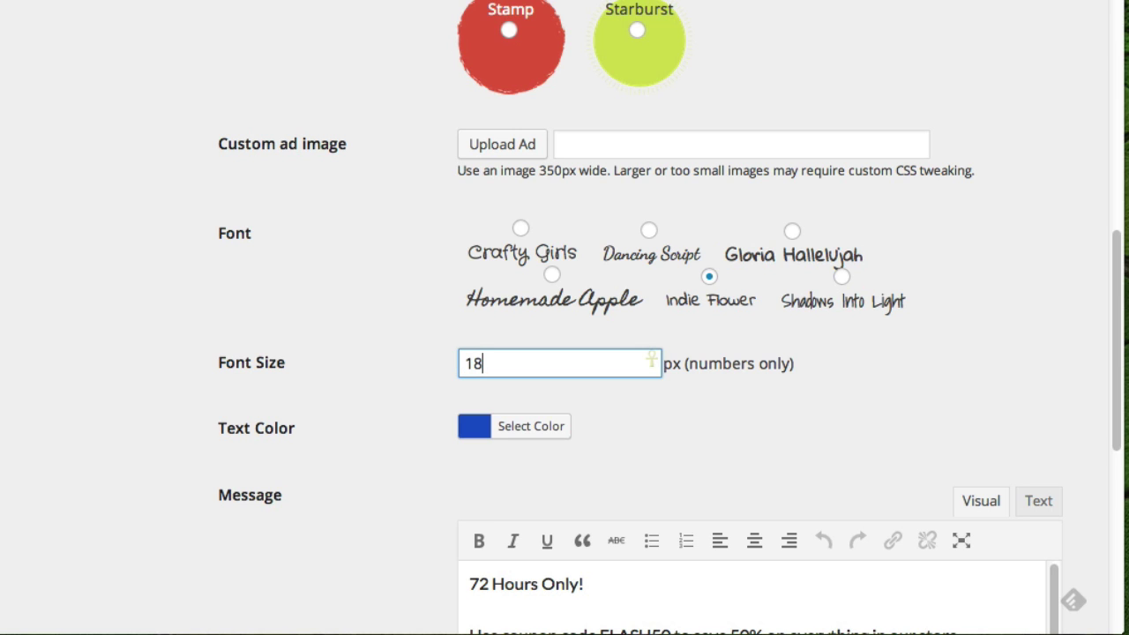
- View the ad's text color picker and close it without choosing another color
{"action": "left_click", "coordinate": [524, 427]}
{"action": "scroll", "coordinate": [816, 421], "scroll_direction": "down", "scroll_amount": 1}
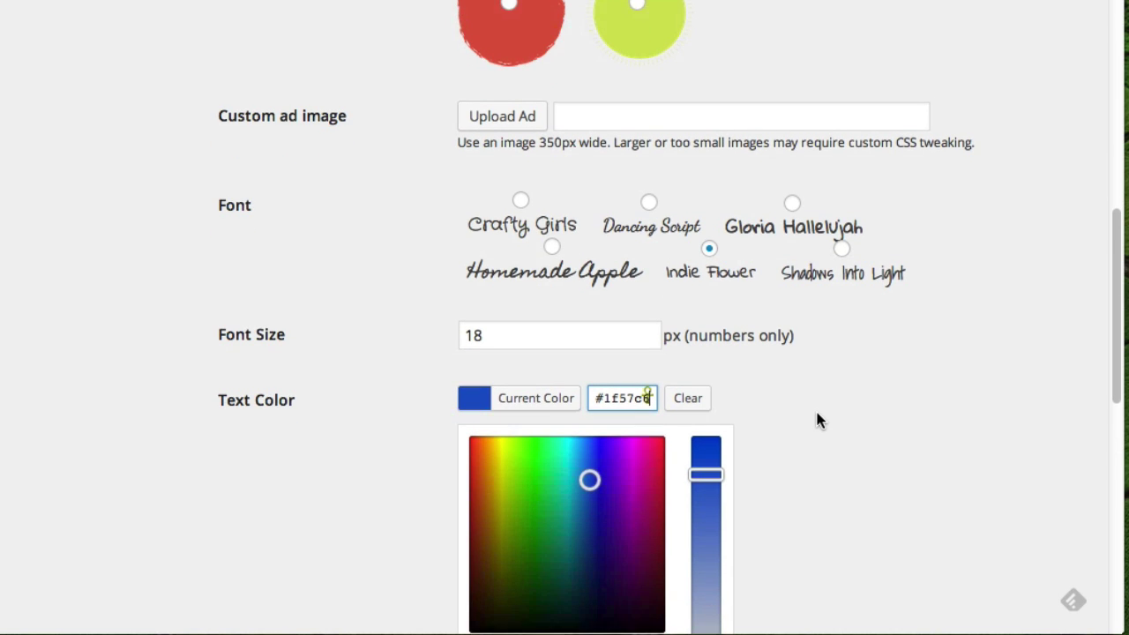
{"action": "scroll", "coordinate": [816, 421], "scroll_direction": "down", "scroll_amount": 2}
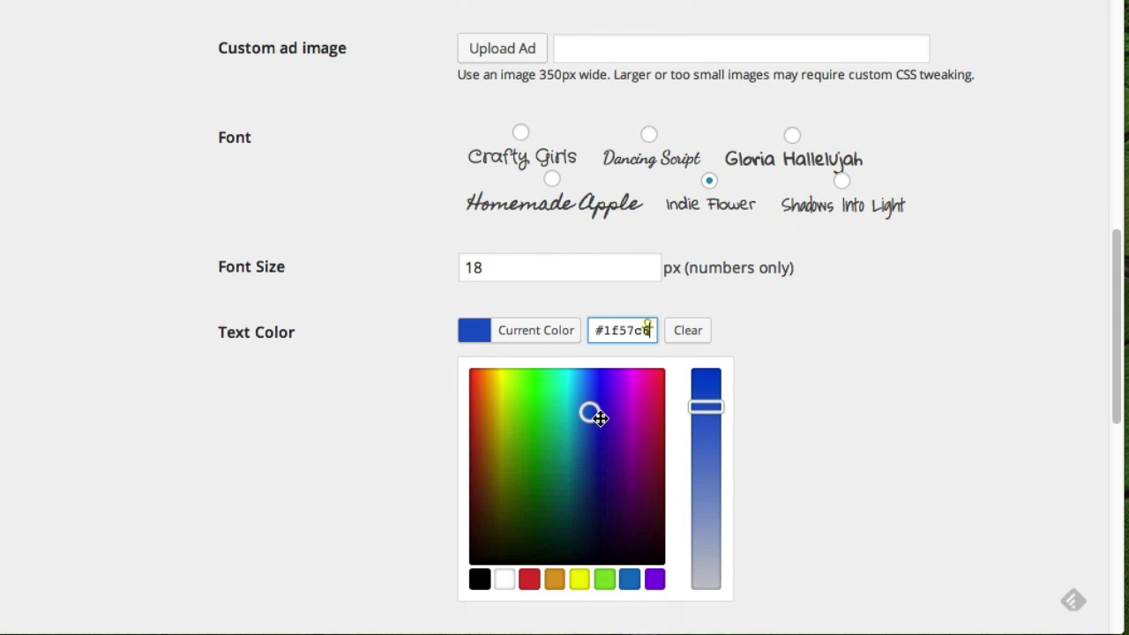
{"action": "left_click", "coordinate": [776, 418]}
- Review the ad's message, destination URL and Custom CSS fields, and save the settings
{"action": "scroll", "coordinate": [547, 388], "scroll_direction": "down", "scroll_amount": 3}
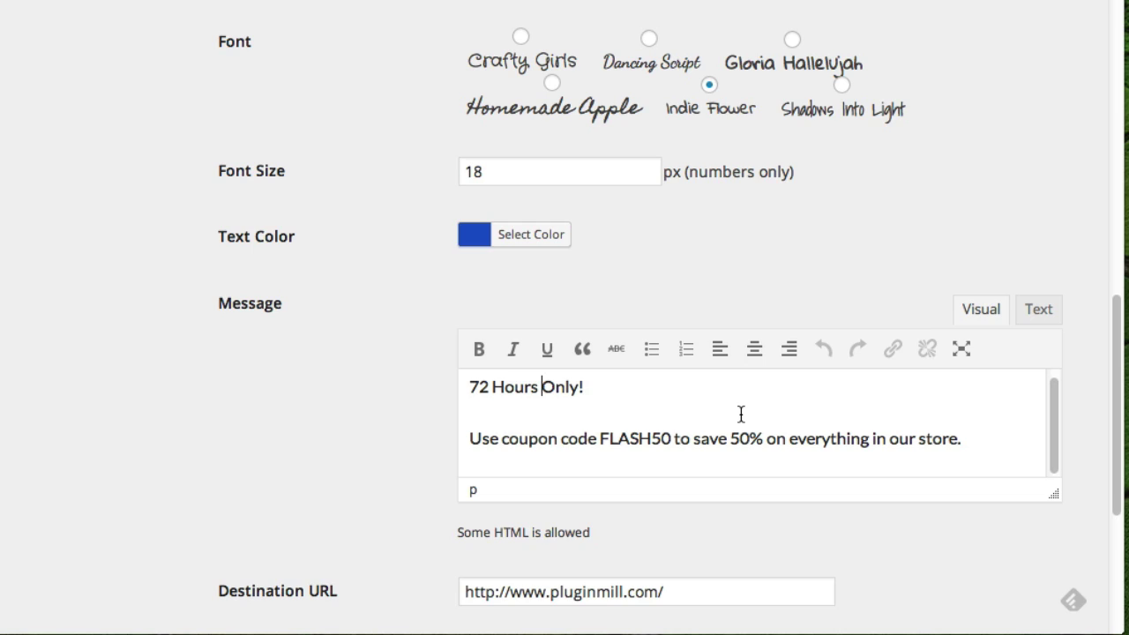
{"action": "scroll", "coordinate": [739, 414], "scroll_direction": "down", "scroll_amount": 1}
{"action": "scroll", "coordinate": [547, 394], "scroll_direction": "down", "scroll_amount": 4}
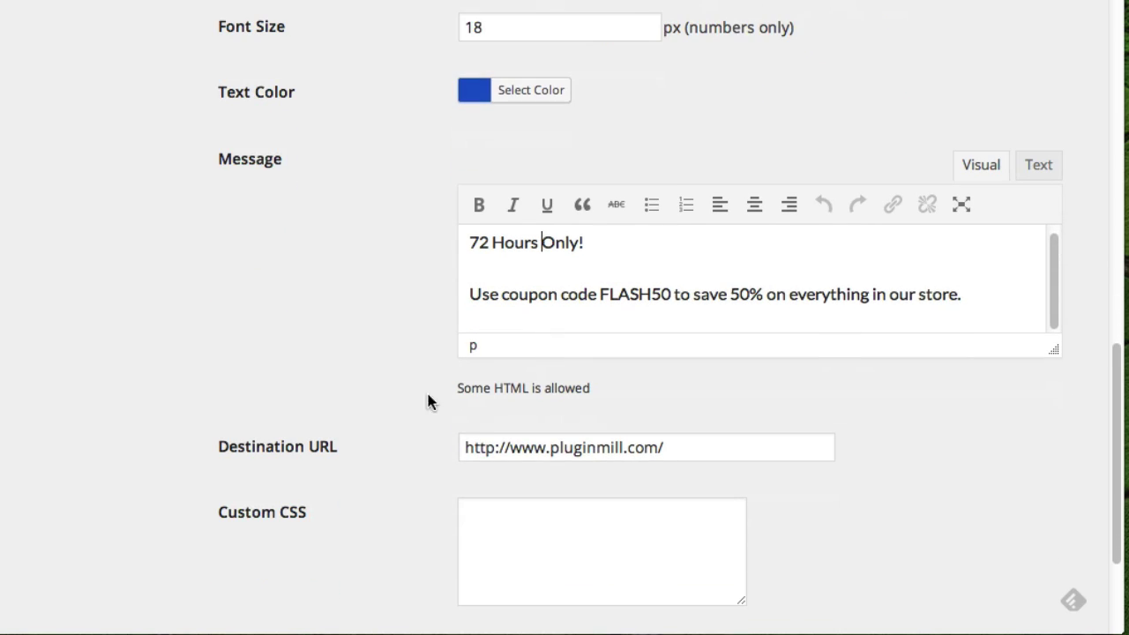
{"action": "left_click", "coordinate": [672, 449]}
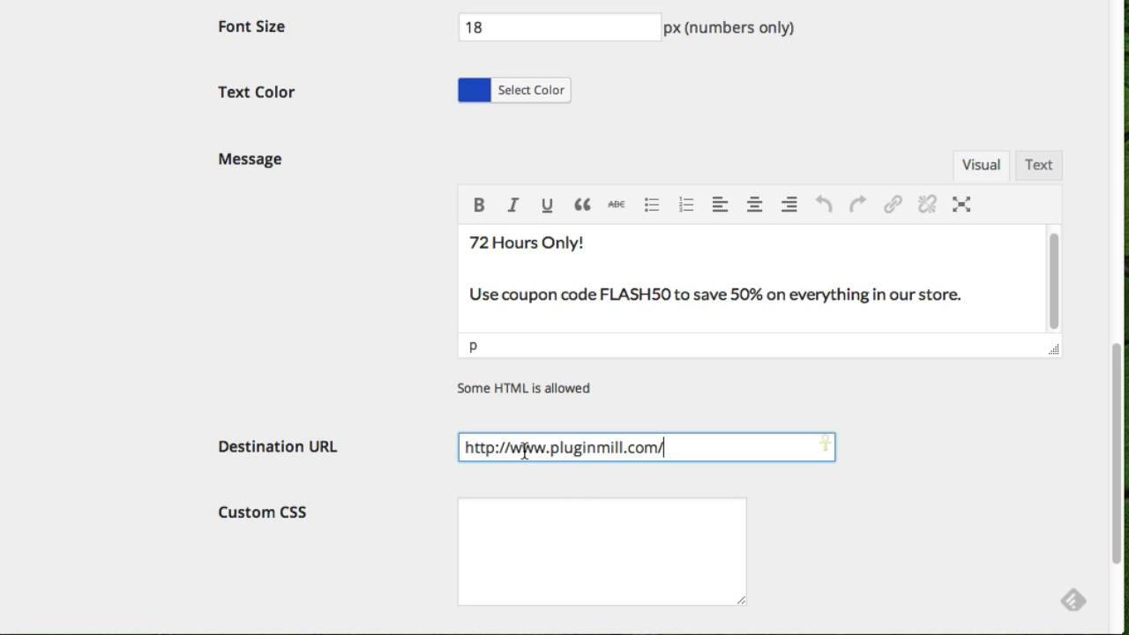
{"action": "scroll", "coordinate": [524, 449], "scroll_direction": "down", "scroll_amount": 3}
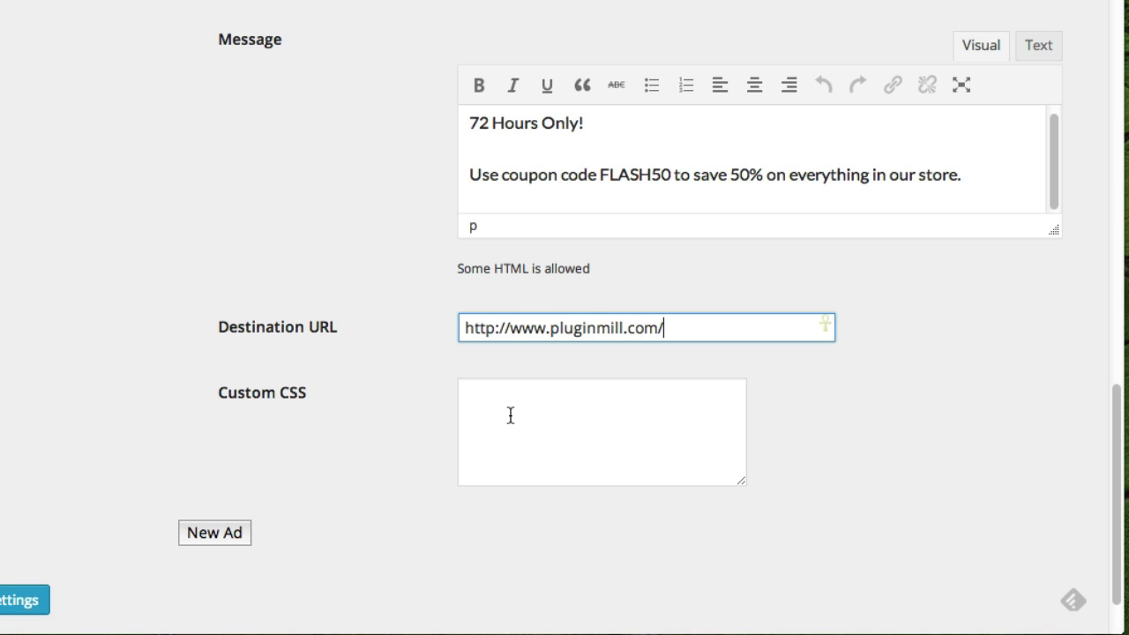
{"action": "left_click", "coordinate": [510, 415]}
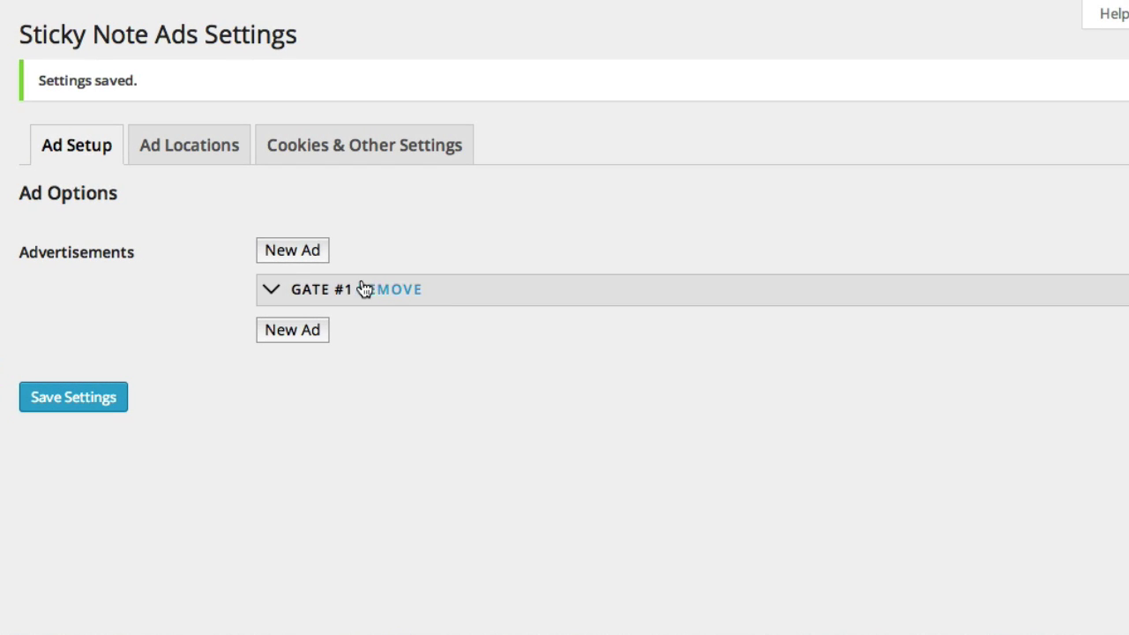
- Assign the Flash Sale ad to Pages, Posts and Category Pages in the ad locations, and save the settings
{"action": "left_click", "coordinate": [210, 152]}
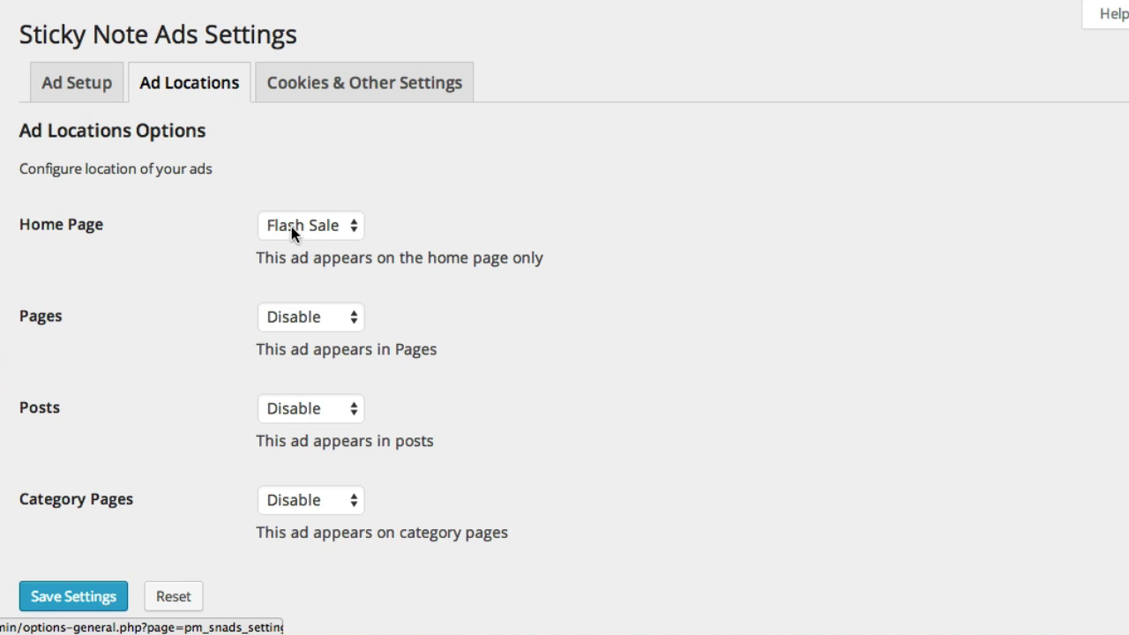
{"action": "left_click", "coordinate": [302, 320]}
{"action": "left_click", "coordinate": [297, 337]}
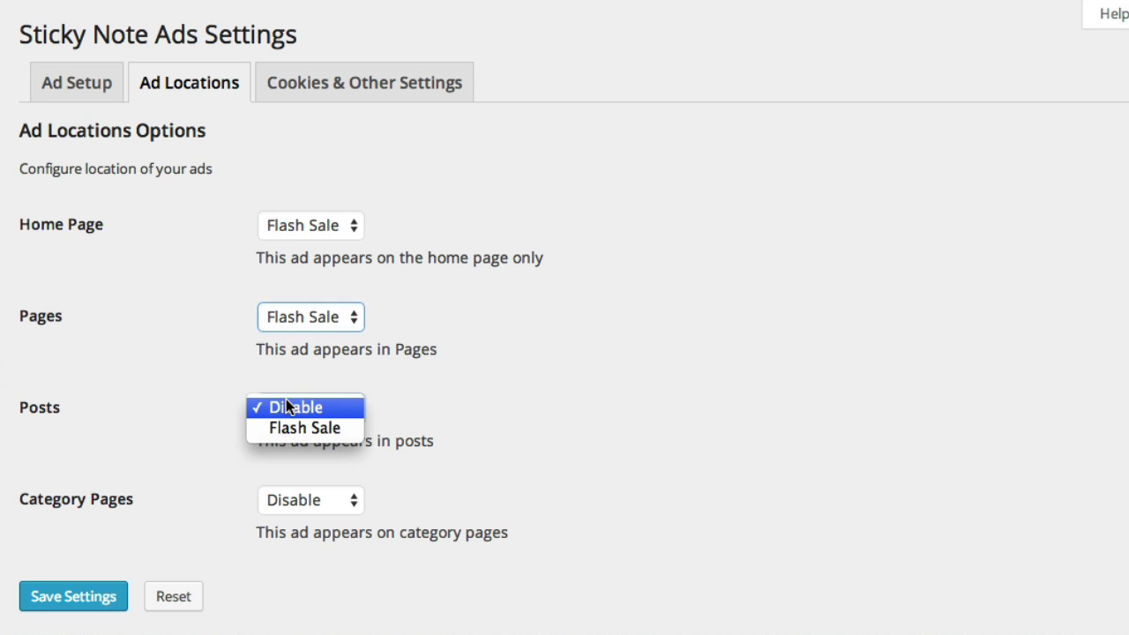
{"action": "left_click", "coordinate": [276, 430]}
{"action": "left_click", "coordinate": [290, 506]}
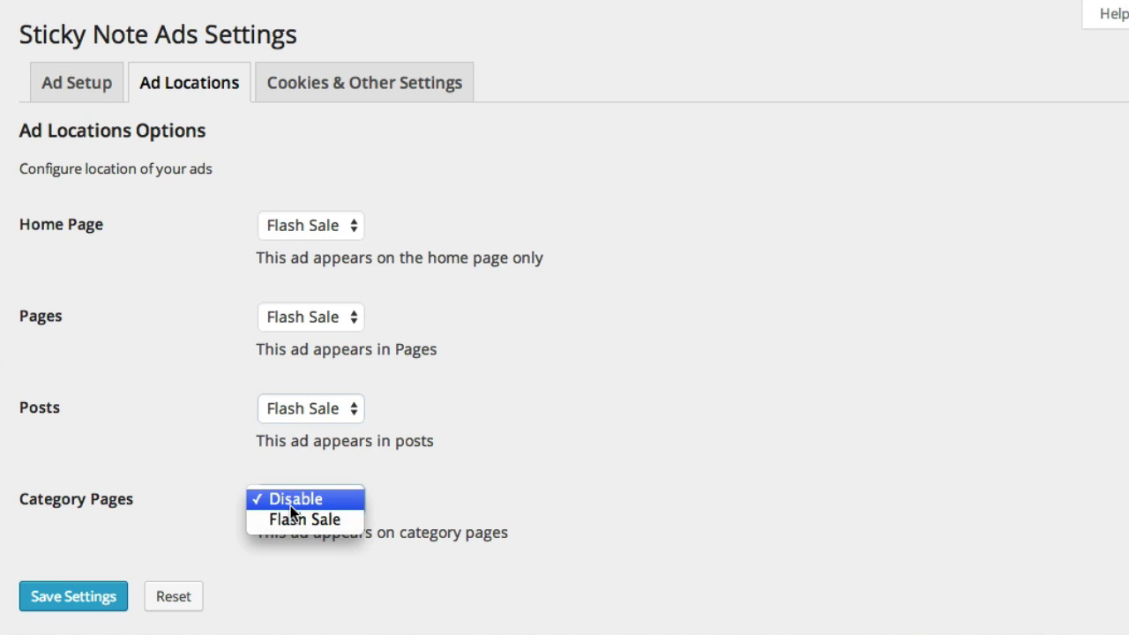
{"action": "left_click", "coordinate": [293, 518]}
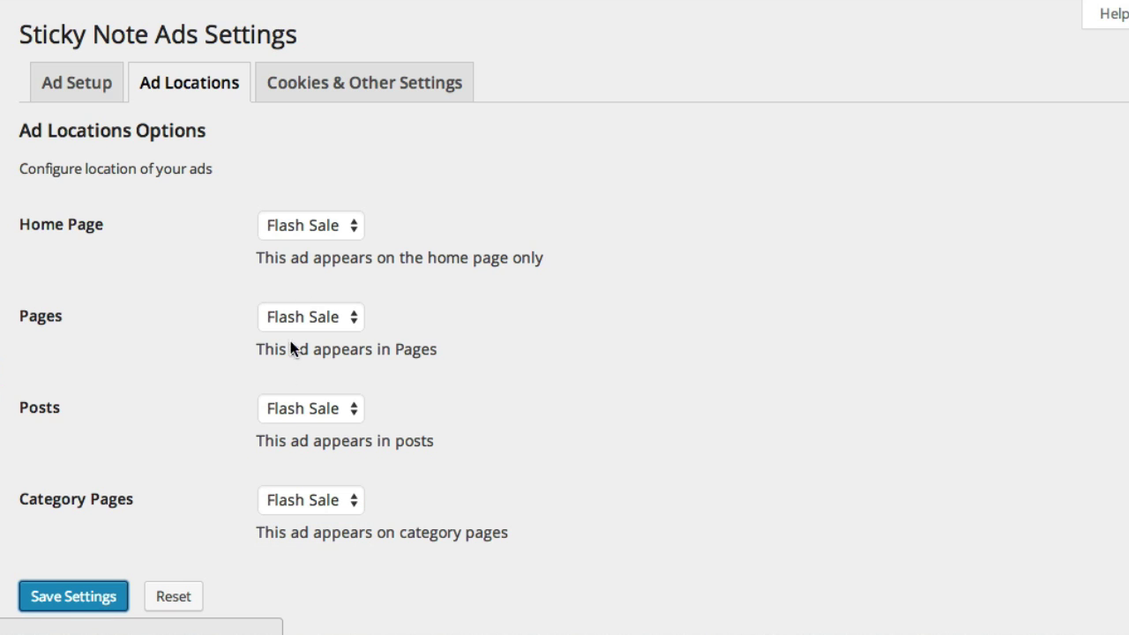
{"action": "key", "text": "Return"}
{"action": "scroll", "coordinate": [494, 317], "scroll_direction": "down", "scroll_amount": 2}
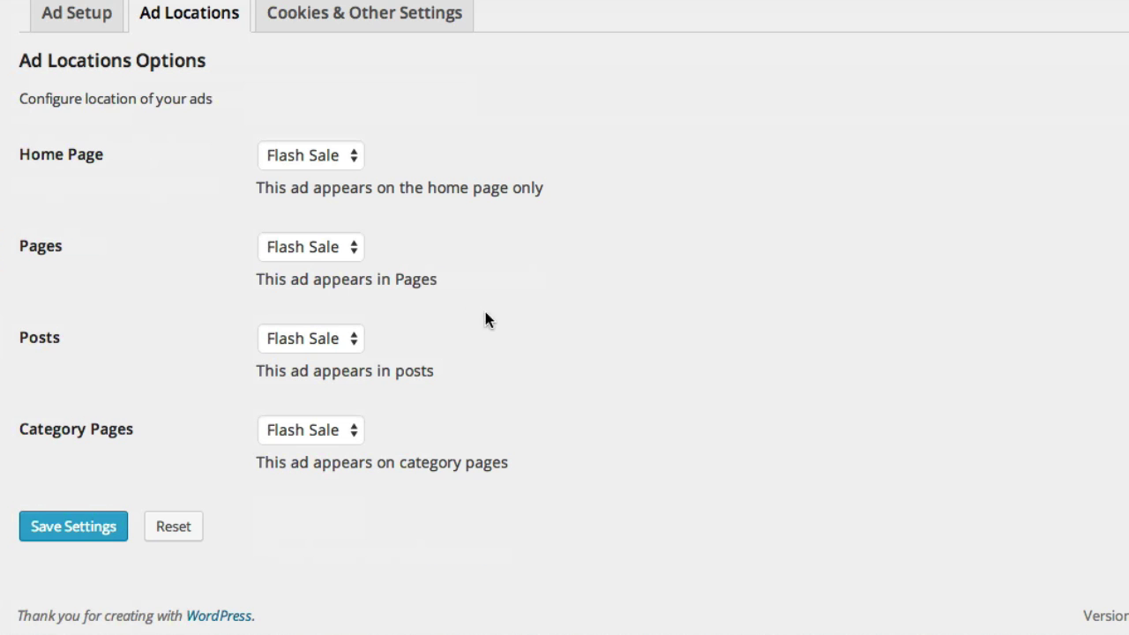
{"action": "scroll", "coordinate": [215, 172], "scroll_direction": "up", "scroll_amount": 3}
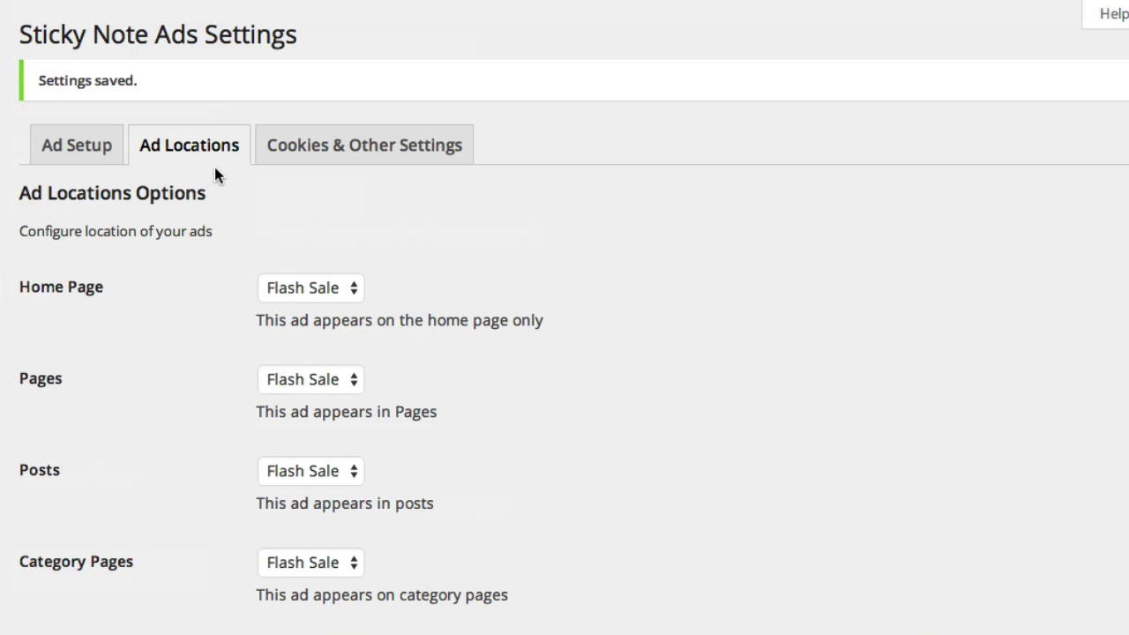
- Disable cookies in the cookie settings so ads show on every page load, and save the settings
{"action": "left_click", "coordinate": [370, 146]}
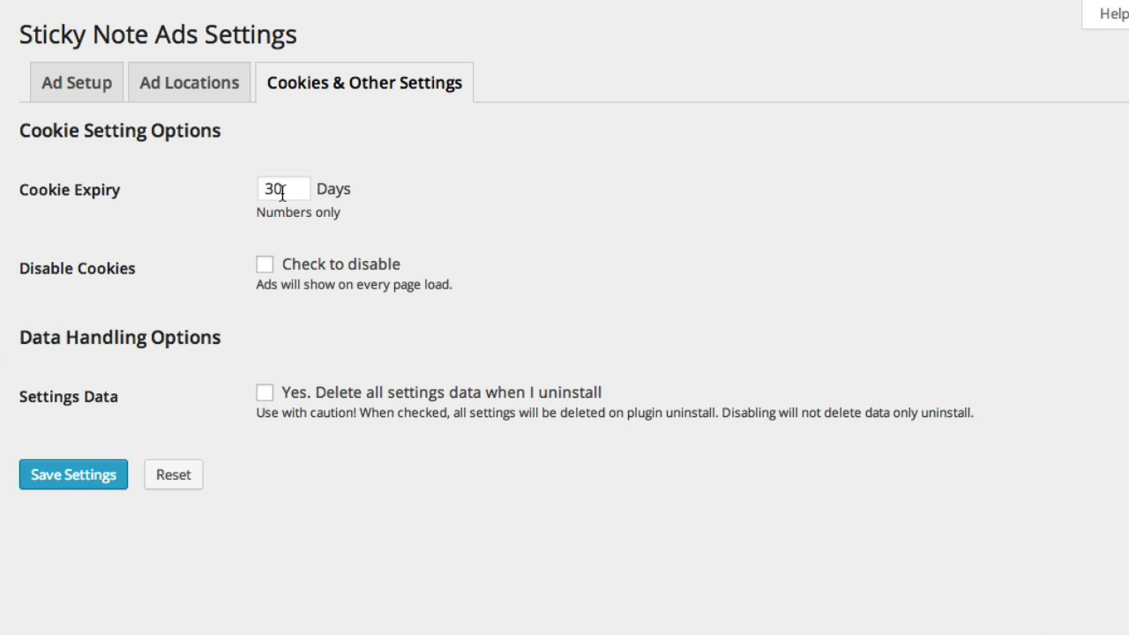
{"action": "left_click", "coordinate": [297, 266]}
{"action": "left_click", "coordinate": [103, 484]}
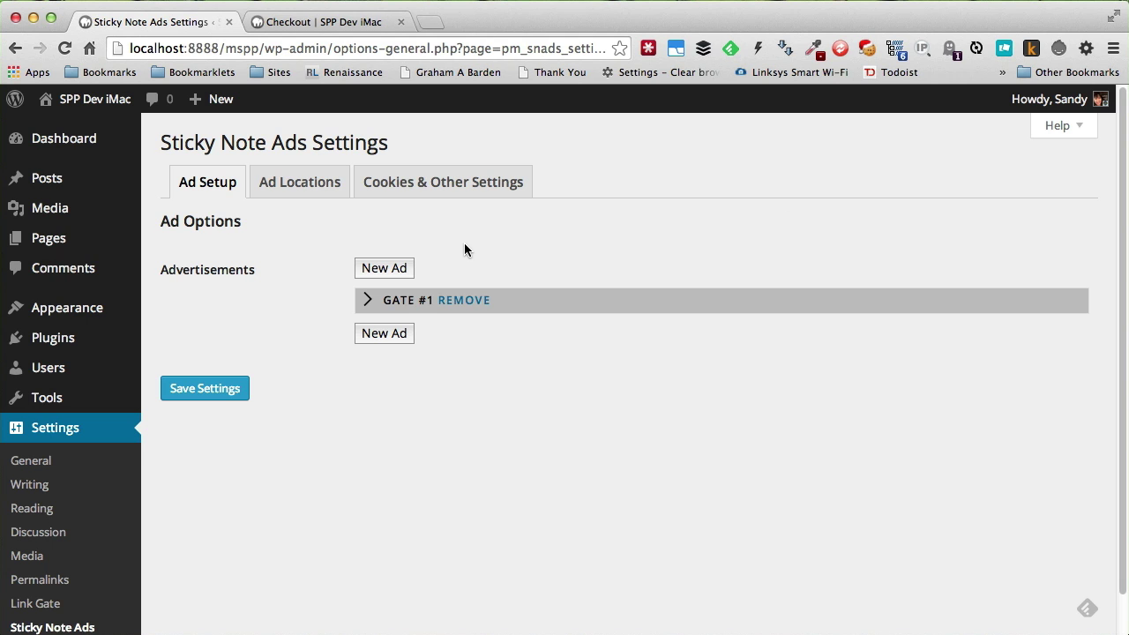
- Add a second advertisement and name it New Year
{"action": "left_click", "coordinate": [384, 334]}
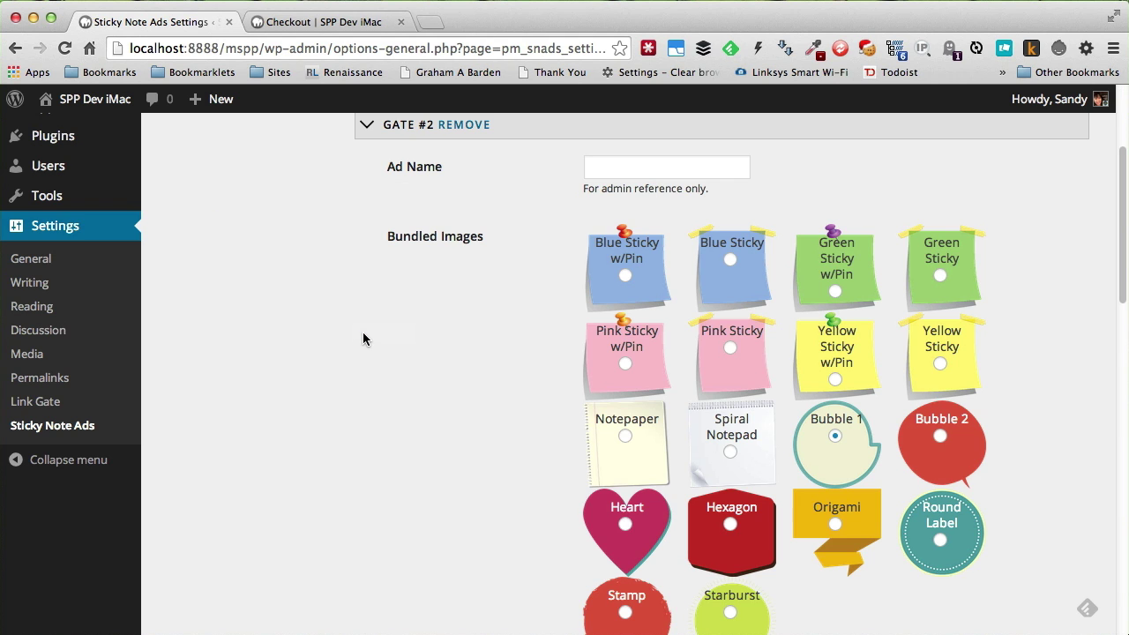
{"action": "left_click", "coordinate": [665, 169]}
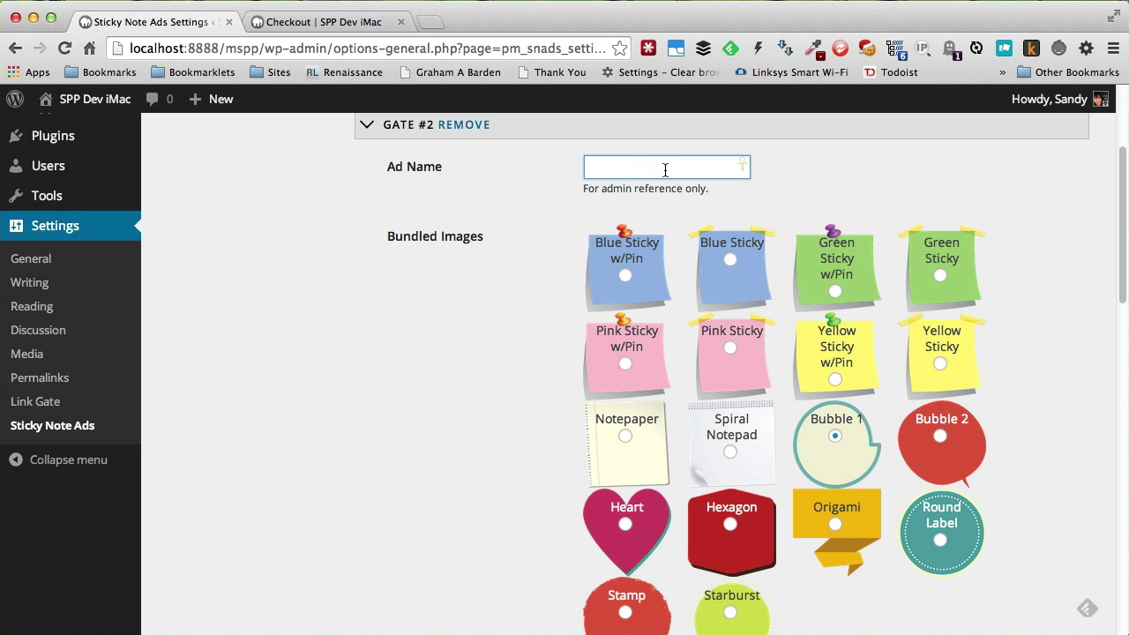
{"action": "type", "text": "New Year"}
- Upload newyear_350.png and use it as the New Year ad's custom image
{"action": "scroll", "coordinate": [670, 377], "scroll_direction": "down", "scroll_amount": 2}
{"action": "scroll", "coordinate": [670, 377], "scroll_direction": "down", "scroll_amount": 4}
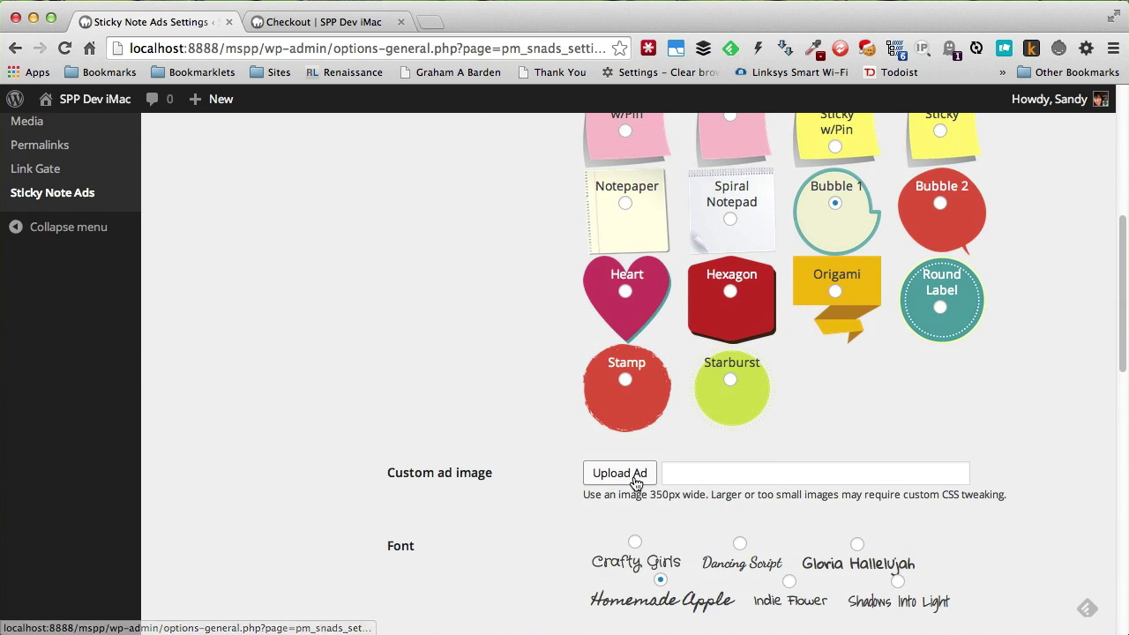
{"action": "left_click", "coordinate": [628, 475]}
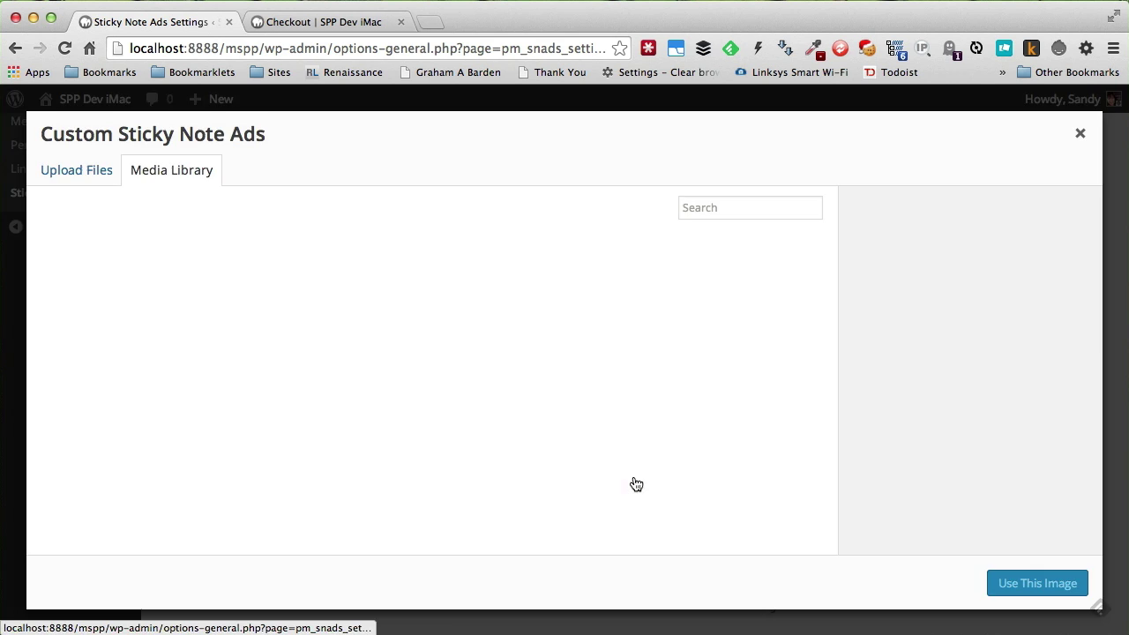
{"action": "left_click", "coordinate": [96, 184]}
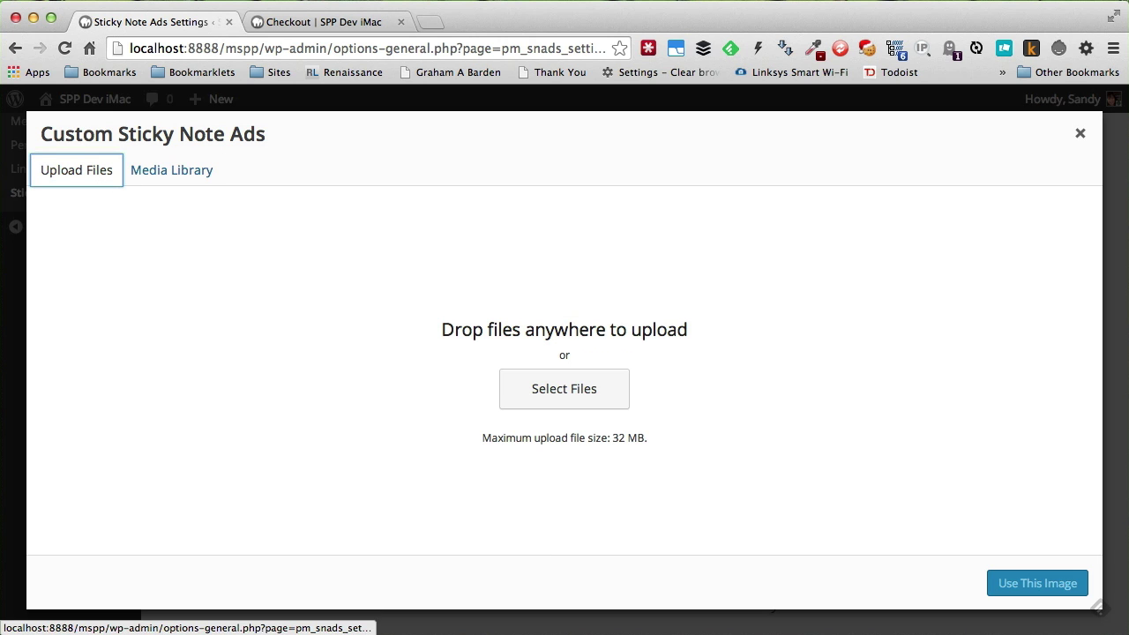
{"action": "left_click_drag", "start_coordinate": [1128, 290], "coordinate": [718, 308]}
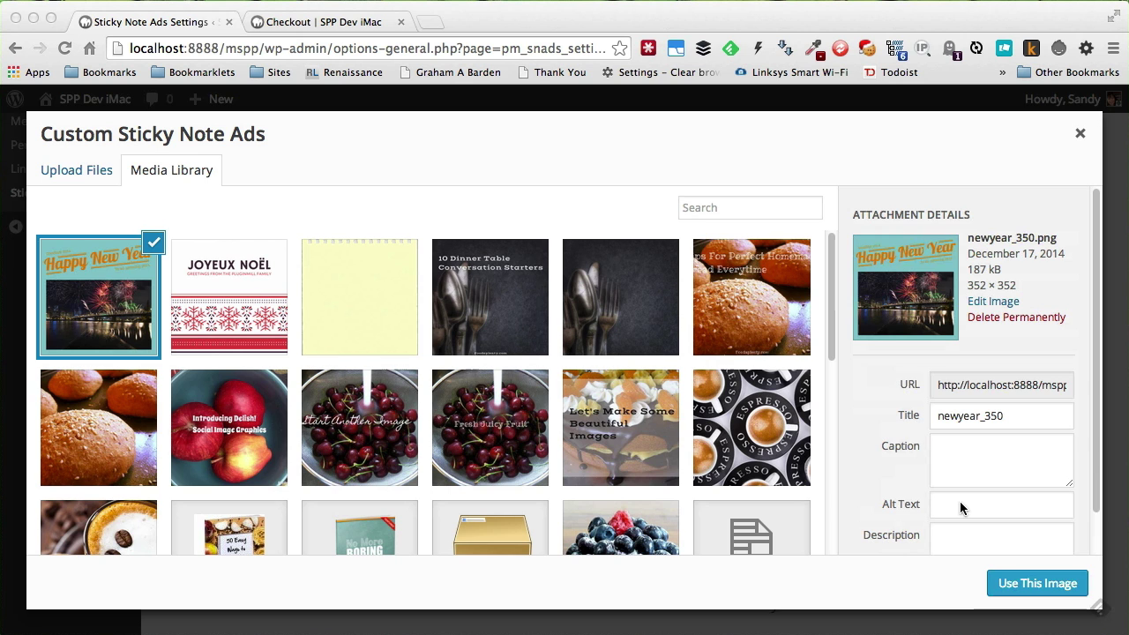
{"action": "left_click", "coordinate": [1024, 584]}
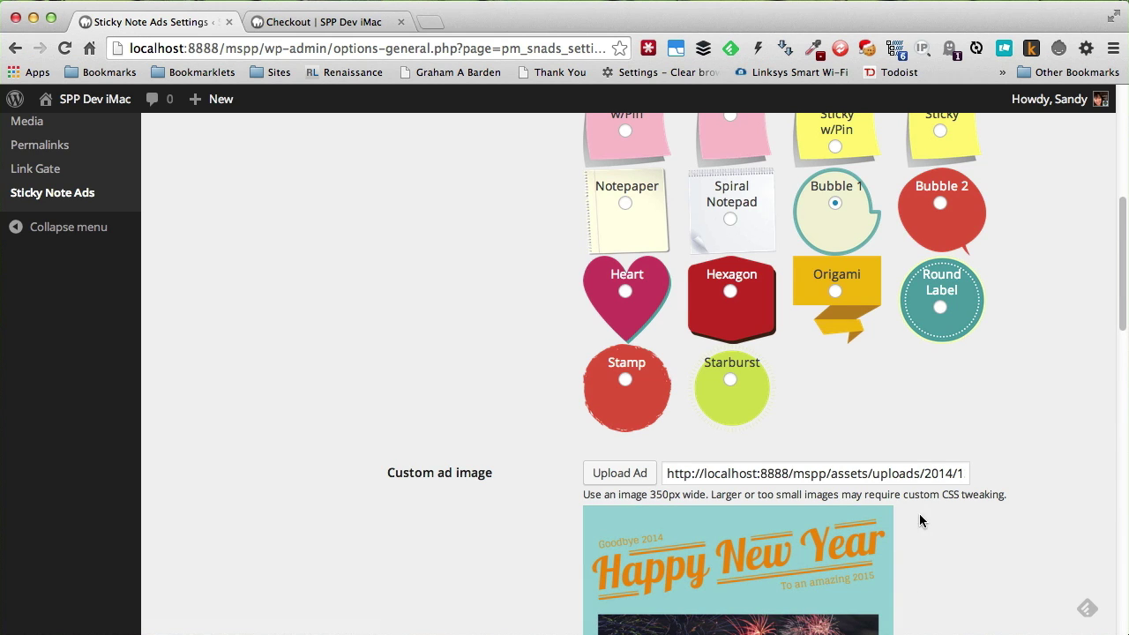
- Remove the New Year ad's custom image and choose newyear_350.png from the media library again
{"action": "scroll", "coordinate": [943, 492], "scroll_direction": "down", "scroll_amount": 5}
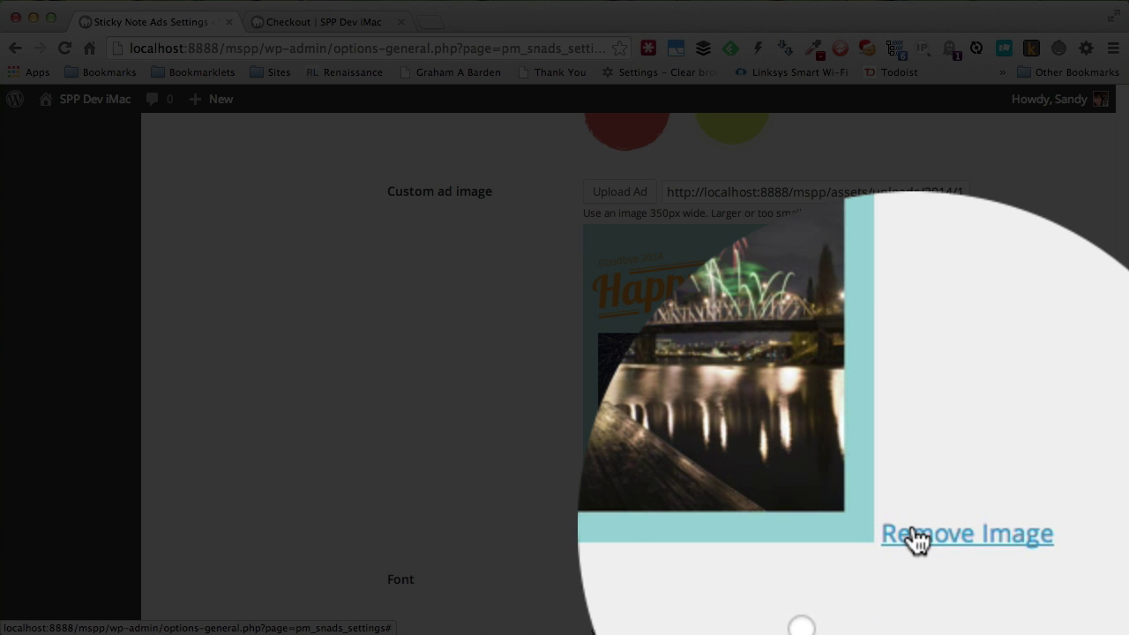
{"action": "left_click", "coordinate": [602, 532]}
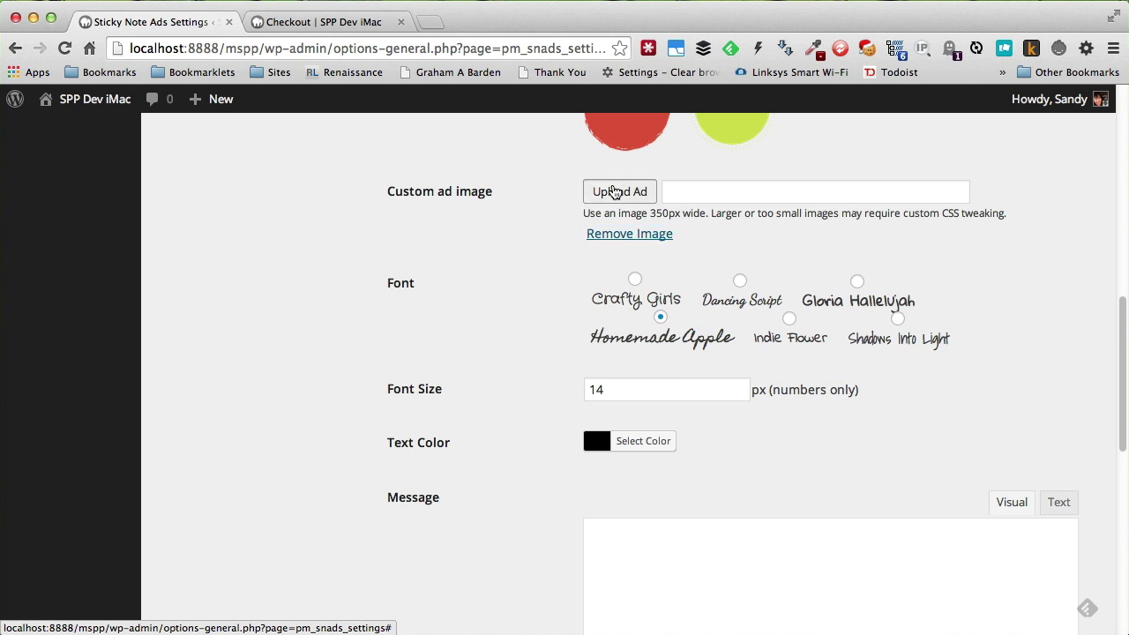
{"action": "left_click", "coordinate": [615, 192]}
{"action": "left_click", "coordinate": [98, 297]}
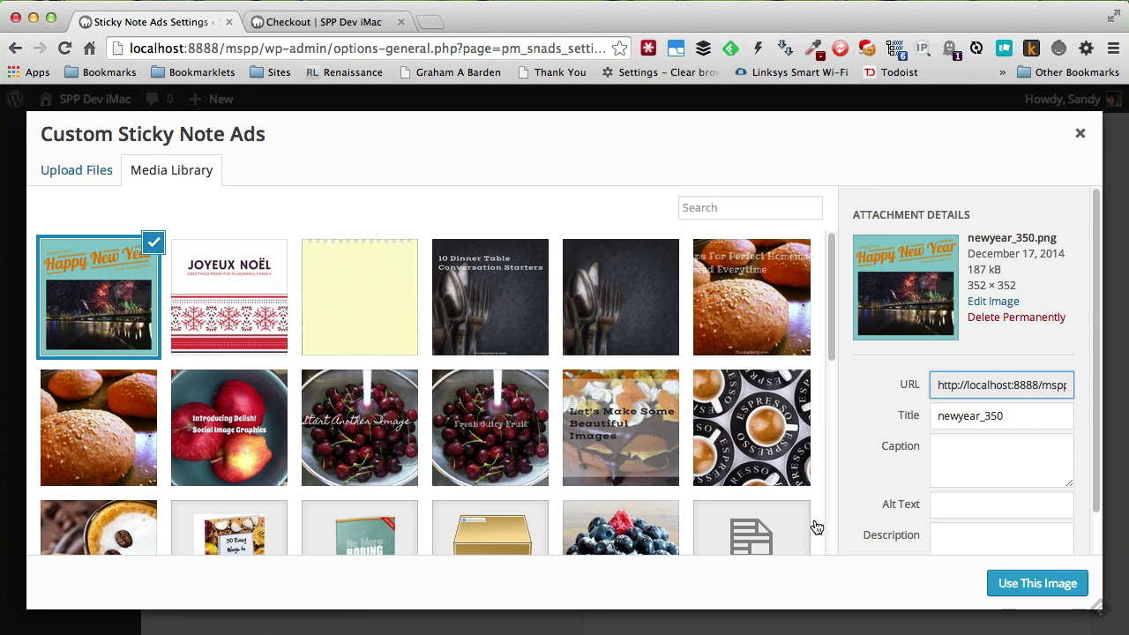
{"action": "left_click", "coordinate": [1031, 580]}
- Leave the New Year ad's message, destination URL and Custom CSS empty, and save the settings
{"action": "scroll", "coordinate": [866, 401], "scroll_direction": "down", "scroll_amount": 6}
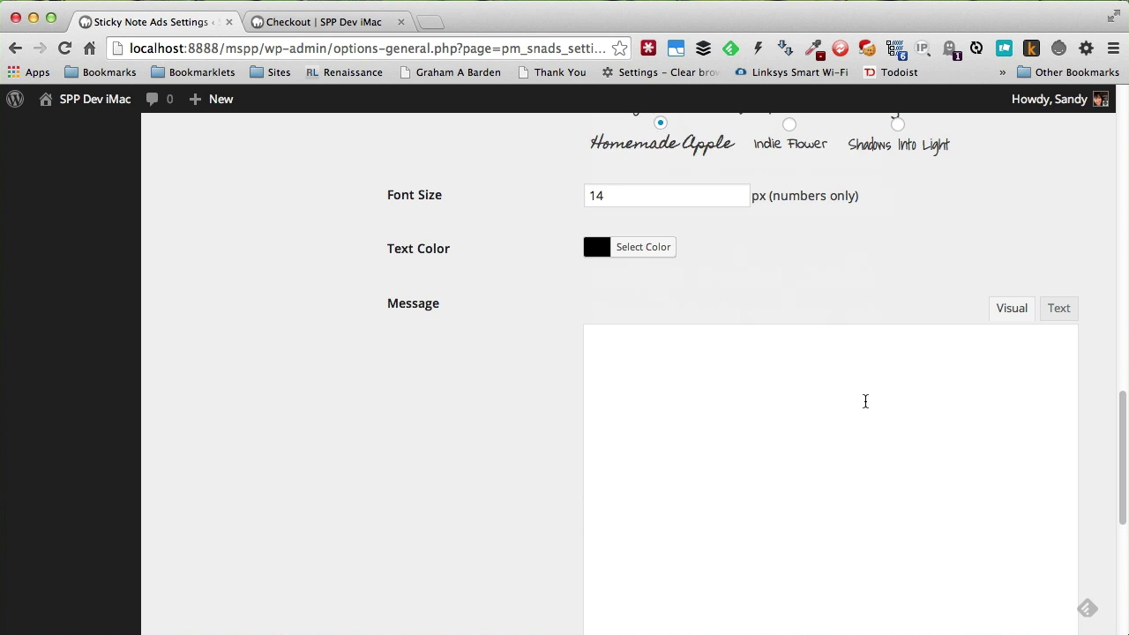
{"action": "scroll", "coordinate": [694, 365], "scroll_direction": "down", "scroll_amount": 1}
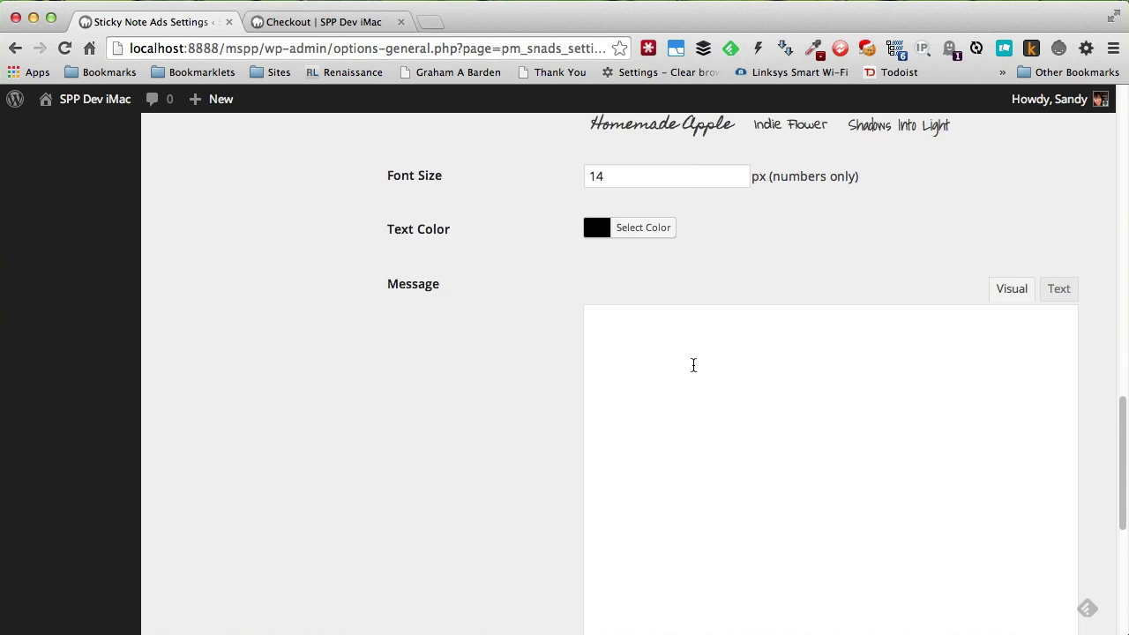
{"action": "scroll", "coordinate": [693, 366], "scroll_direction": "down", "scroll_amount": 10}
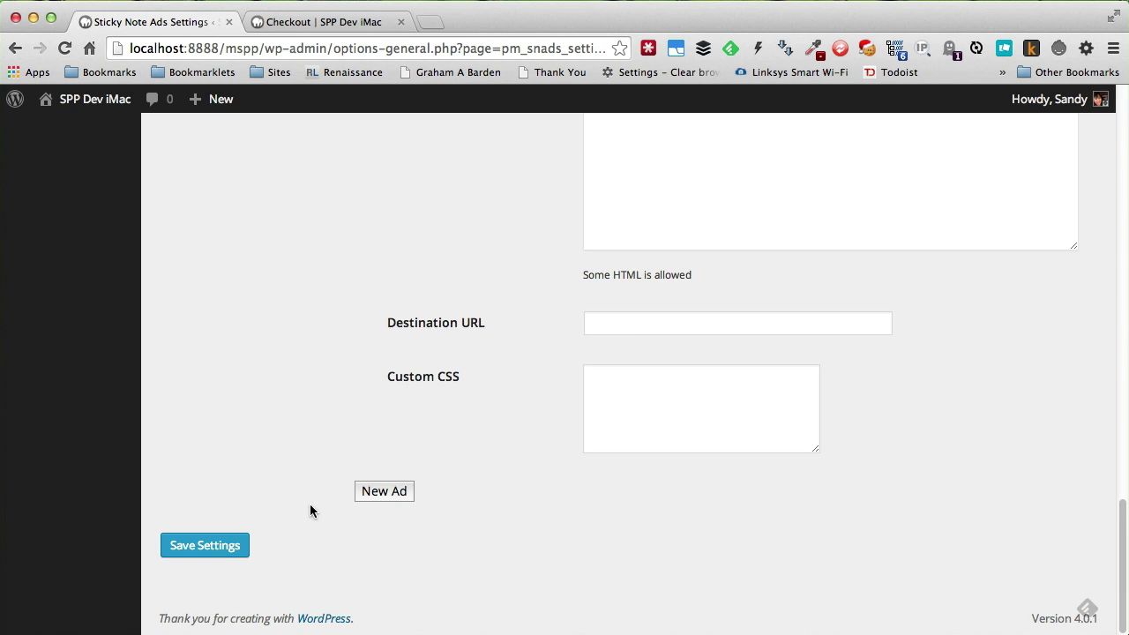
{"action": "left_click", "coordinate": [228, 553]}
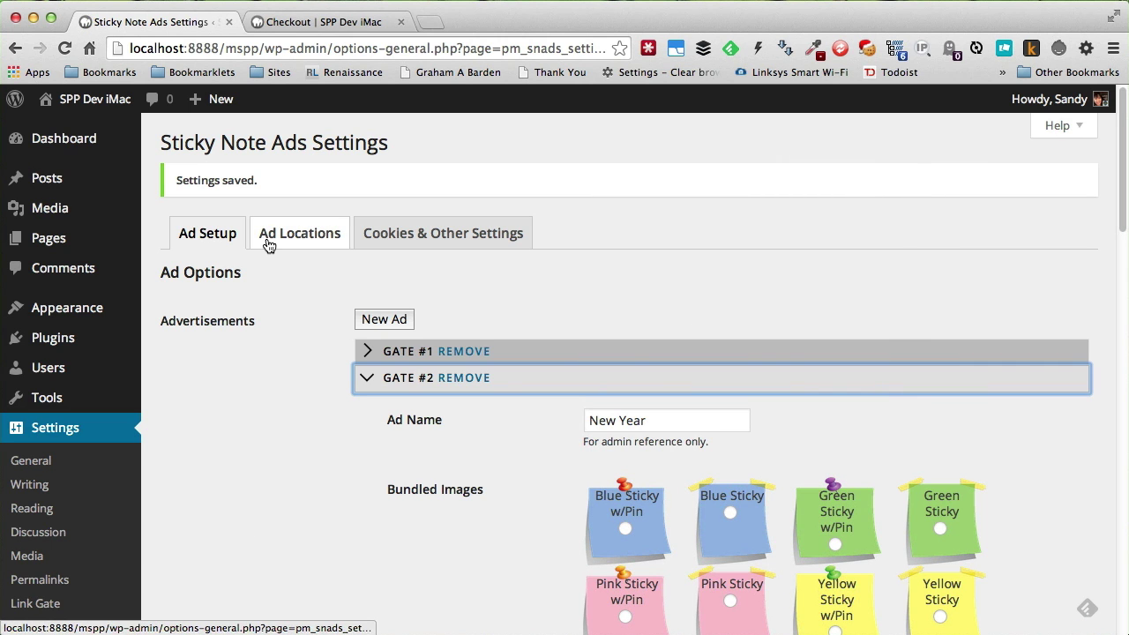
- Select the New Year ad for the Home Page in the ad locations
{"action": "left_click", "coordinate": [270, 244]}
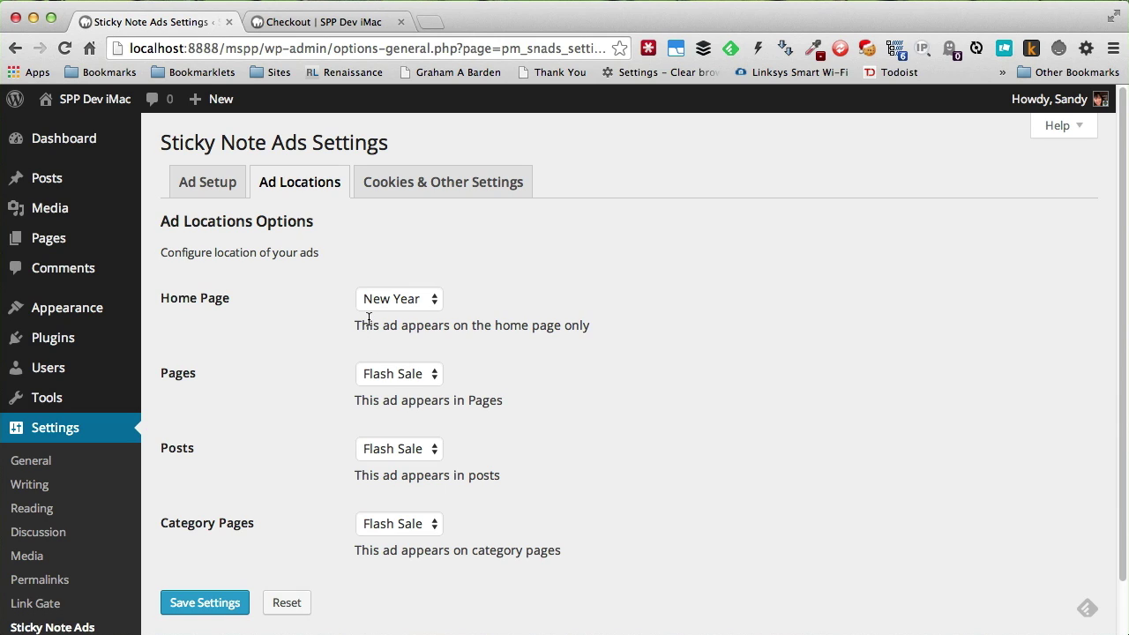
{"action": "left_click", "coordinate": [379, 302]}
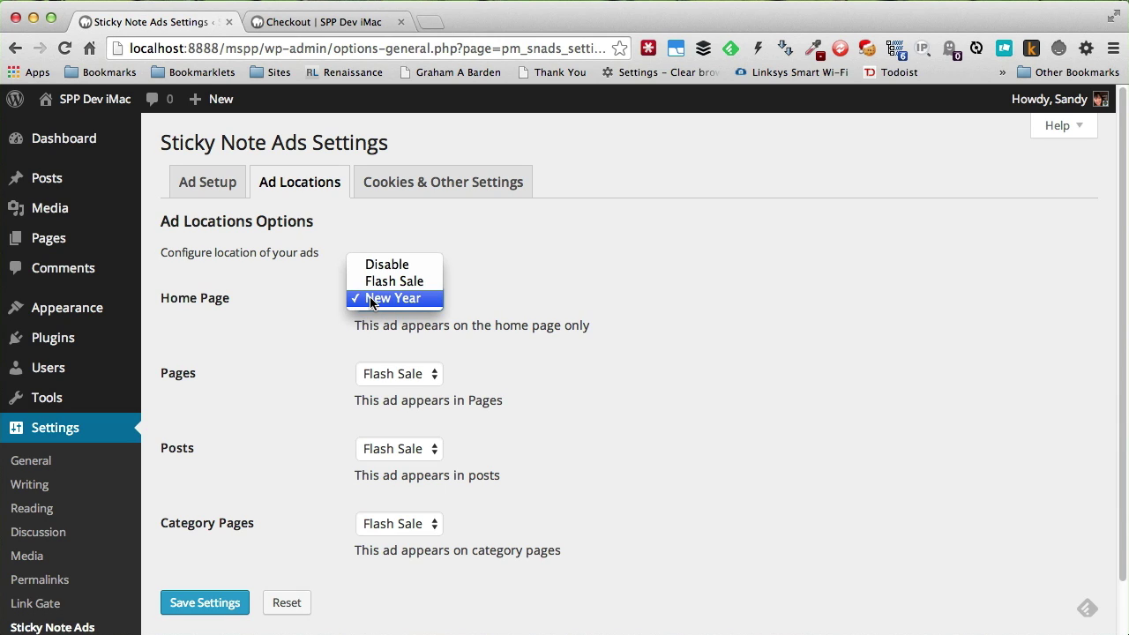
{"action": "left_click", "coordinate": [370, 299]}
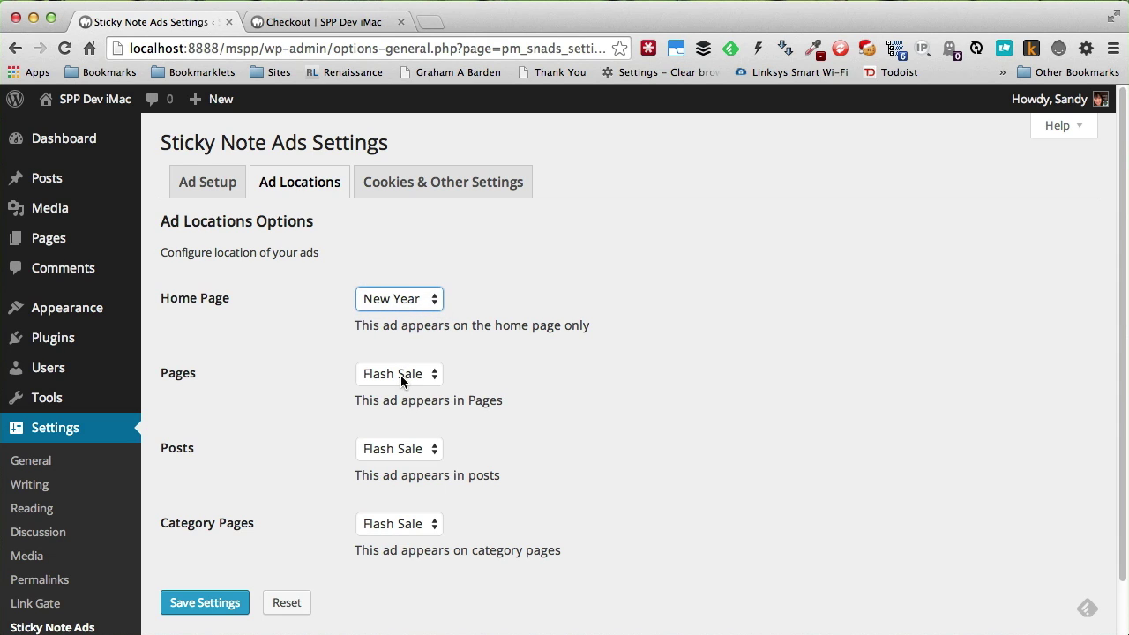
- Switch the Posts location to the New Year ad and return it to Flash Sale
{"action": "left_click", "coordinate": [381, 449]}
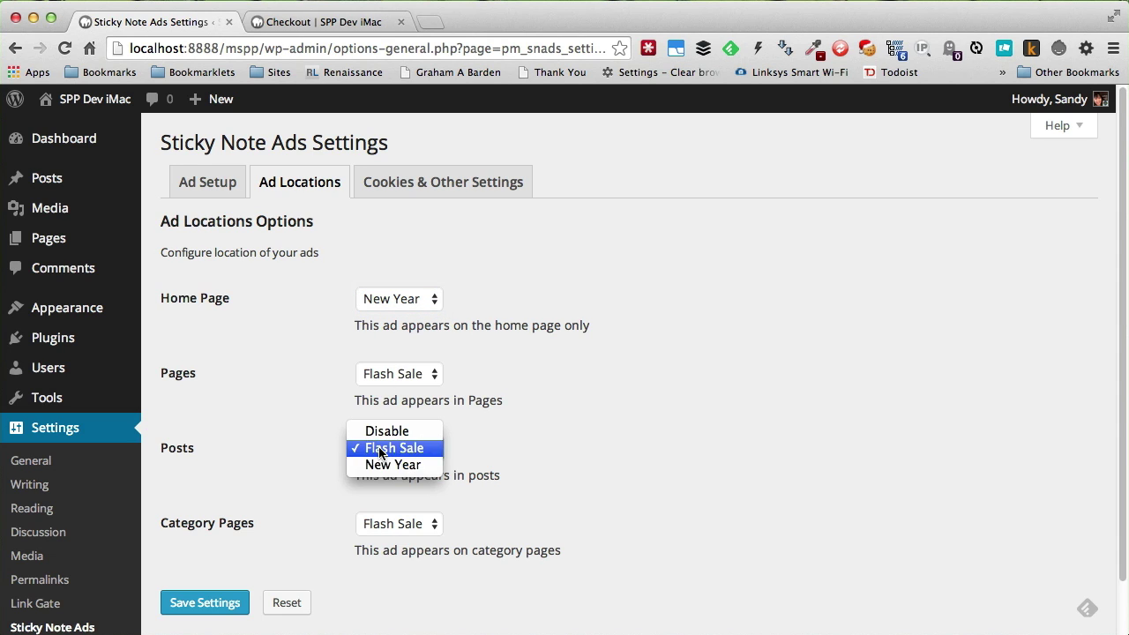
{"action": "left_click", "coordinate": [390, 465]}
{"action": "left_click", "coordinate": [410, 441]}
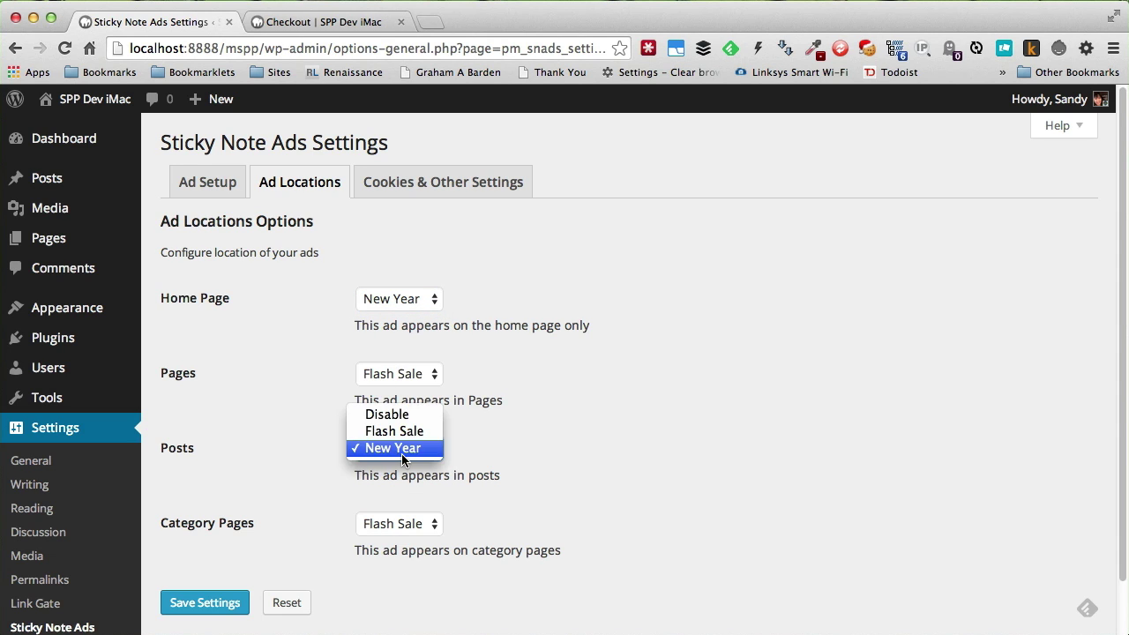
{"action": "left_click", "coordinate": [399, 432]}
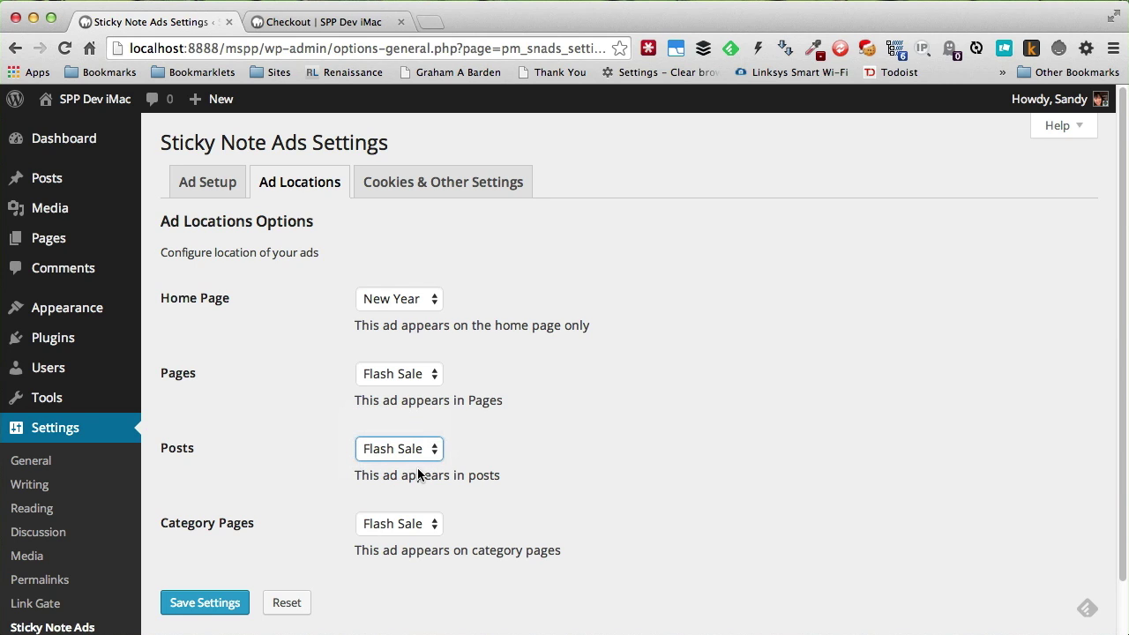
- Set the Category Pages ad location to Disable and save the settings
{"action": "left_click", "coordinate": [388, 524]}
{"action": "left_click", "coordinate": [424, 538]}
{"action": "left_click", "coordinate": [430, 532]}
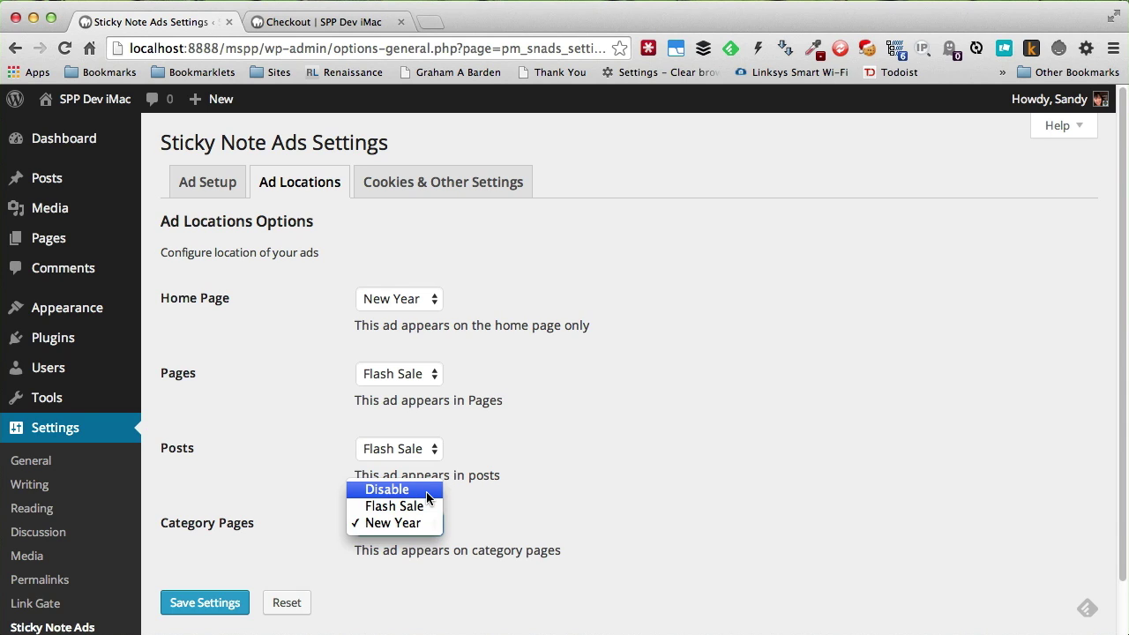
{"action": "key", "text": "Escape"}
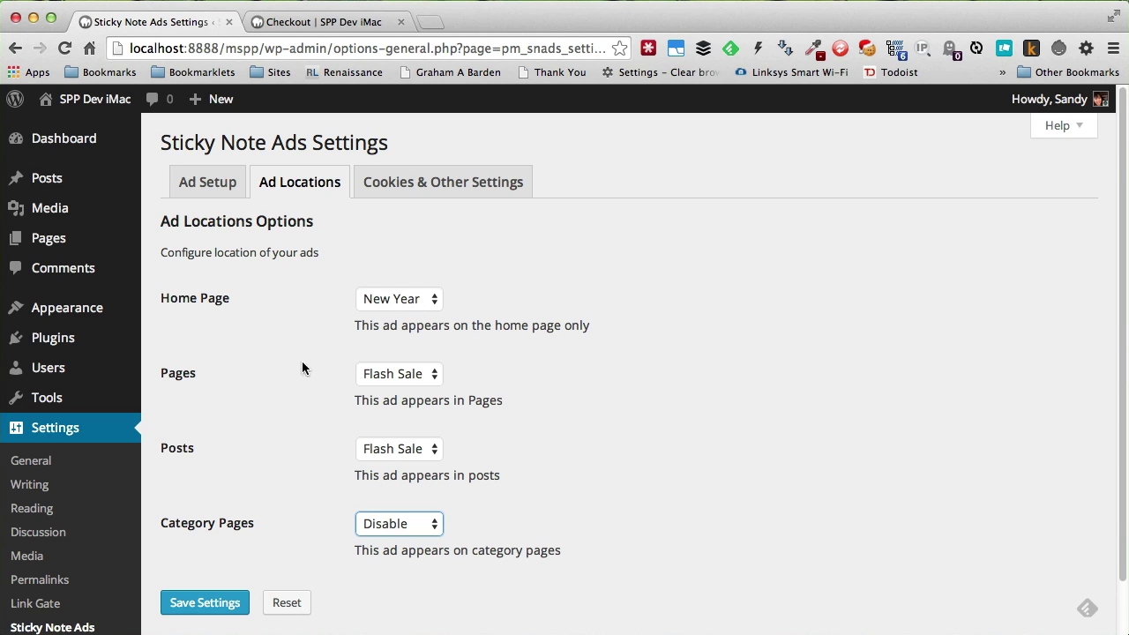
{"action": "left_click", "coordinate": [191, 604]}
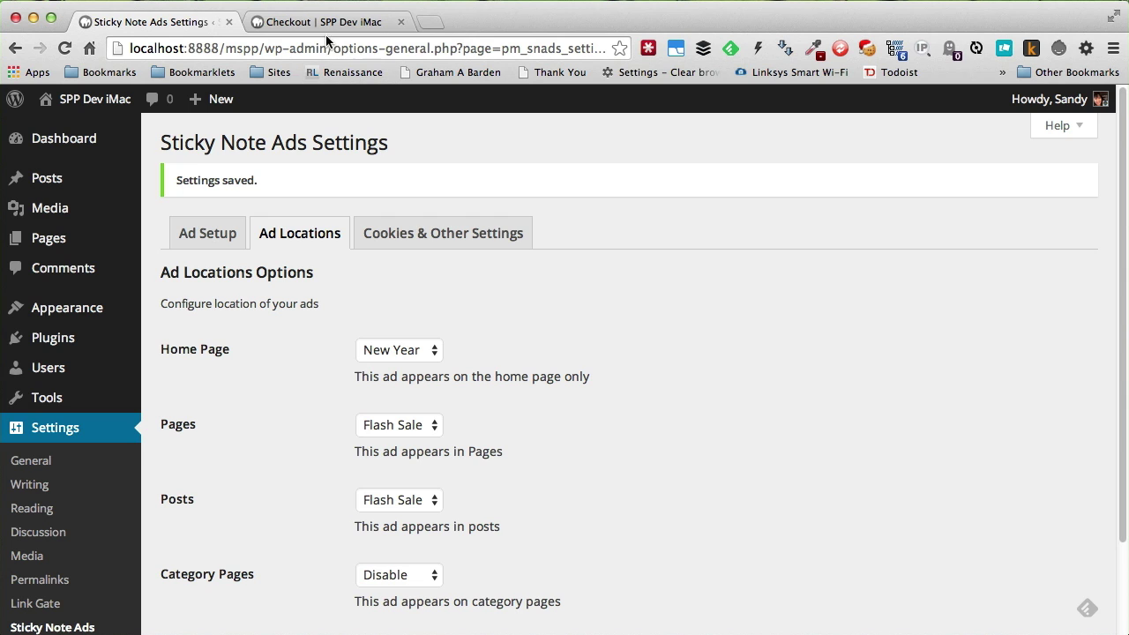
- Switch to the live site and view its home page, the Beading page and the Checkout page to check their ads
{"action": "left_click", "coordinate": [325, 24]}
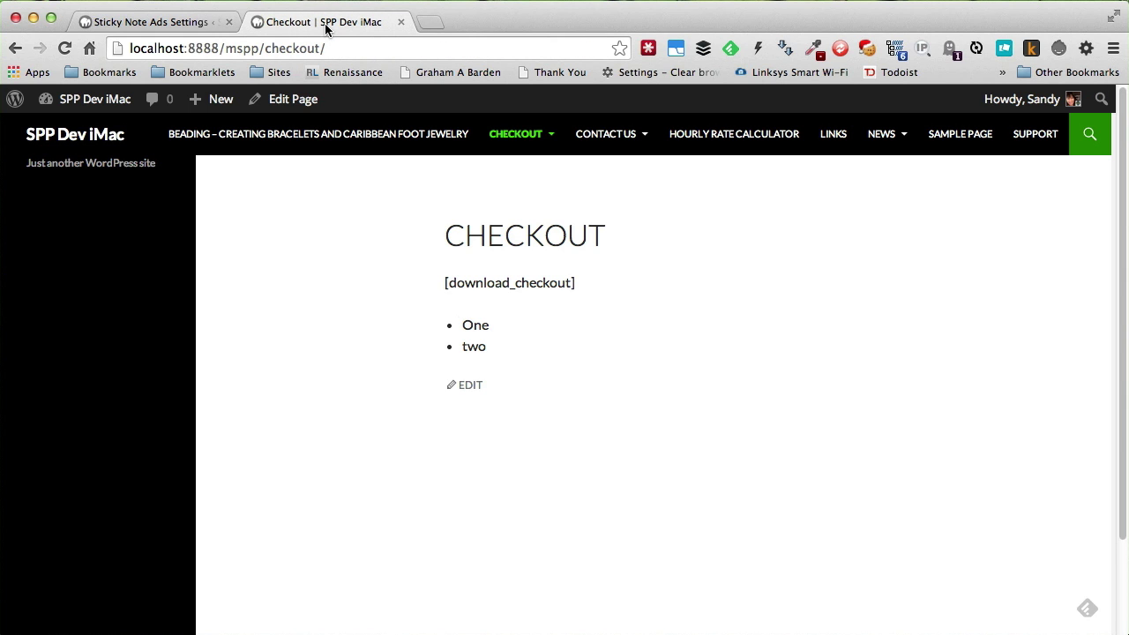
{"action": "left_click", "coordinate": [118, 139]}
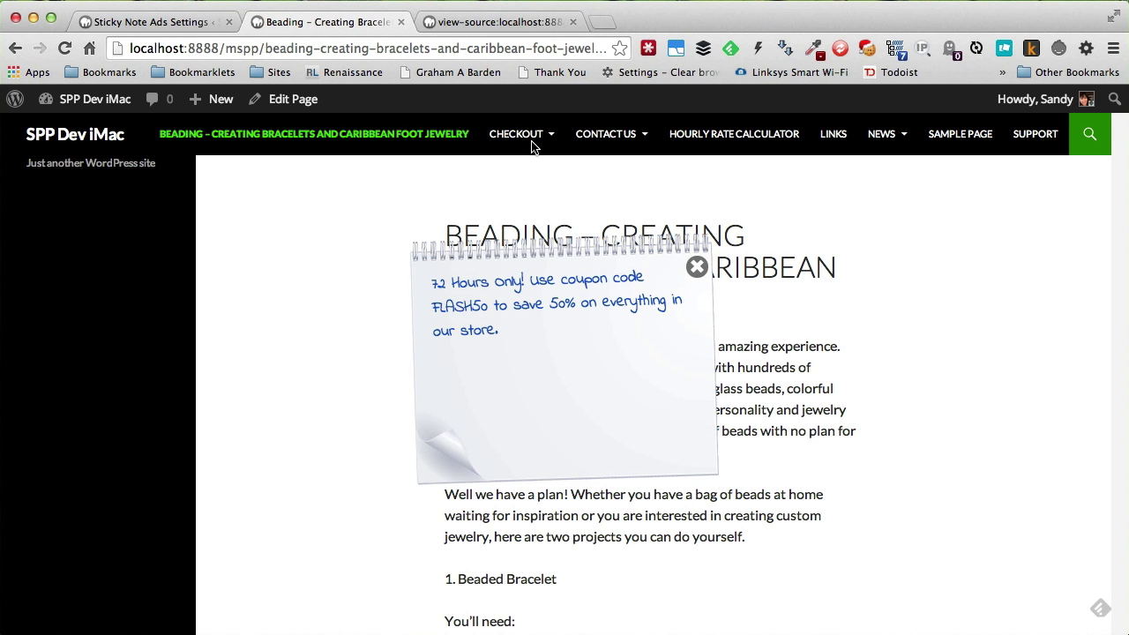
{"action": "left_click", "coordinate": [517, 150]}
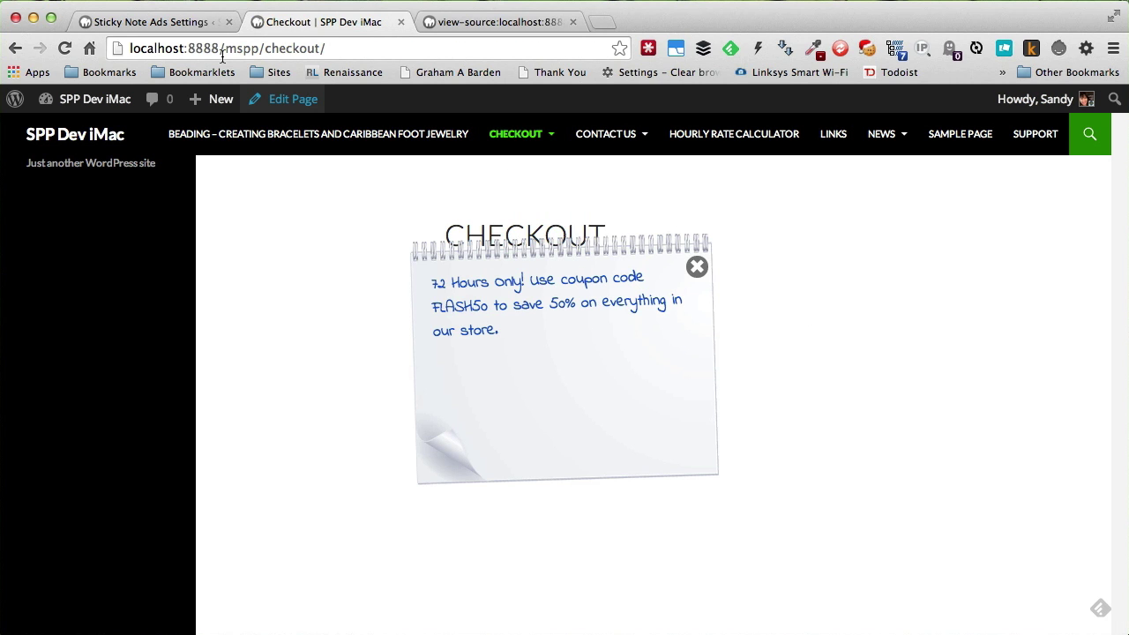
- Return to the WordPress admin and open the Checkout page for editing from the list of pages
{"action": "left_click", "coordinate": [192, 23]}
{"action": "mouse_move", "coordinate": [71, 252]}
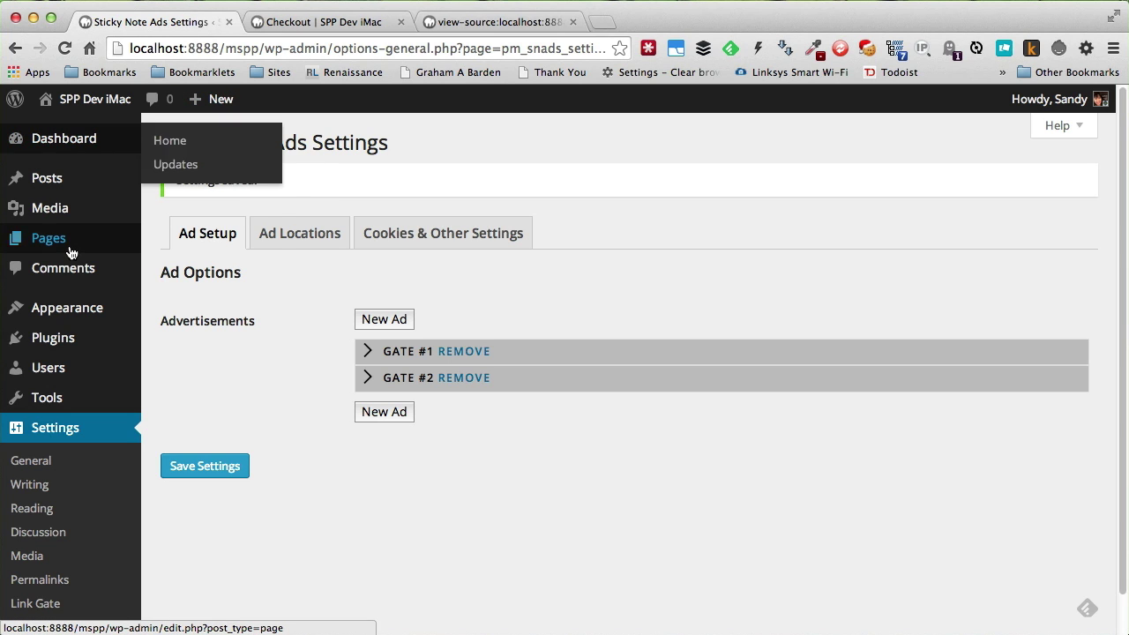
{"action": "left_click", "coordinate": [186, 250]}
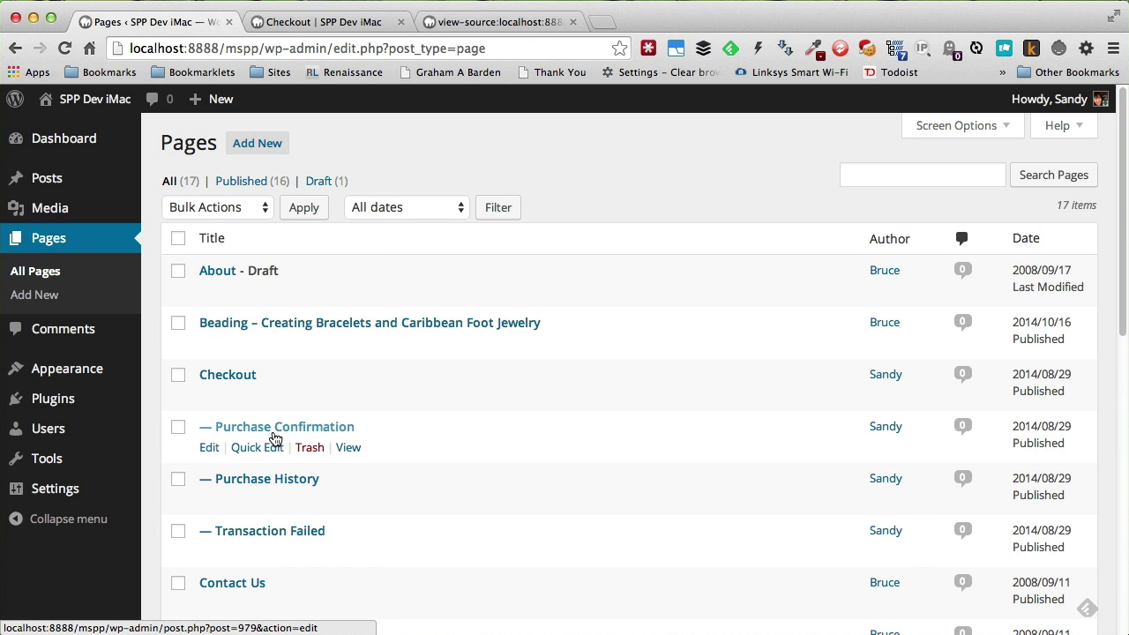
{"action": "left_click", "coordinate": [212, 397]}
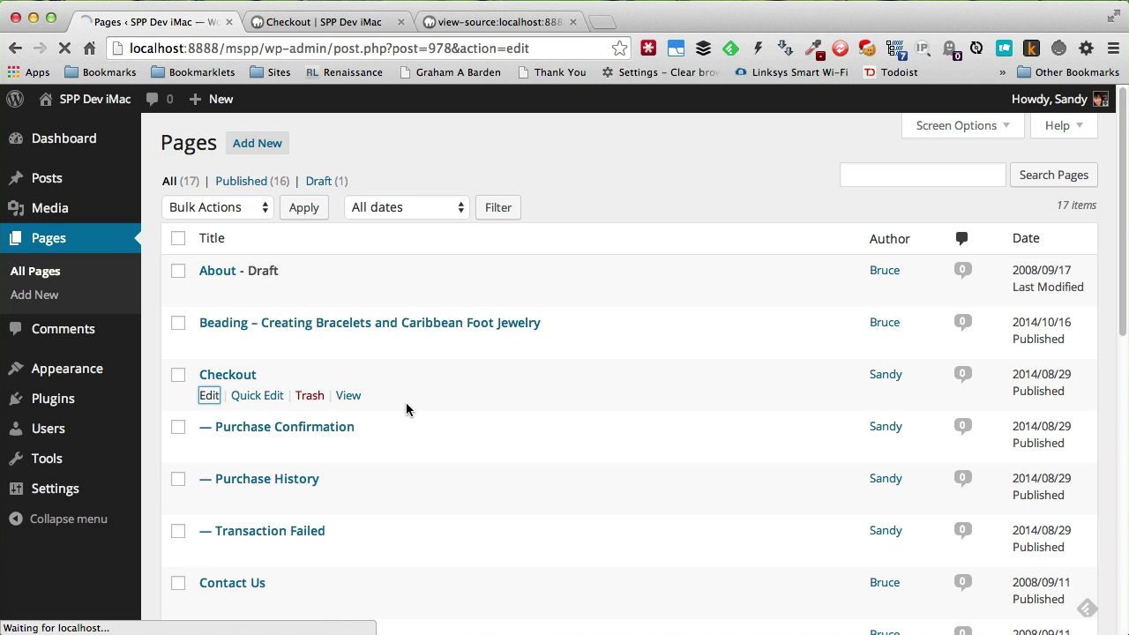
- Set the Checkout page's Sticky Note Ads override to Disable and update the page
{"action": "scroll", "coordinate": [1017, 422], "scroll_direction": "down", "scroll_amount": 5}
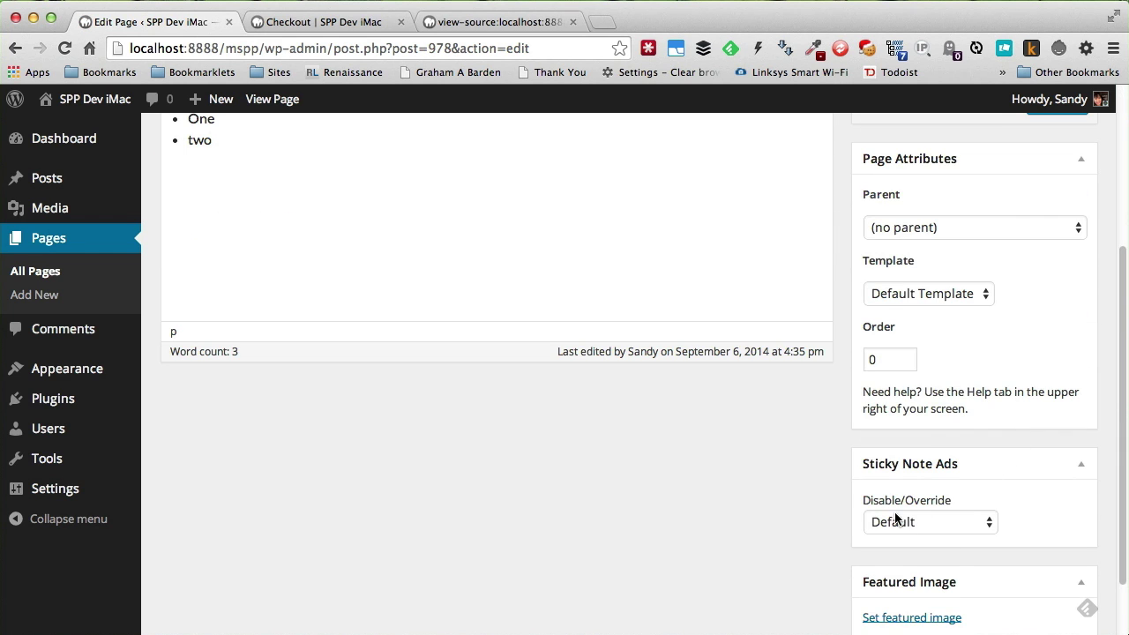
{"action": "left_click", "coordinate": [894, 522]}
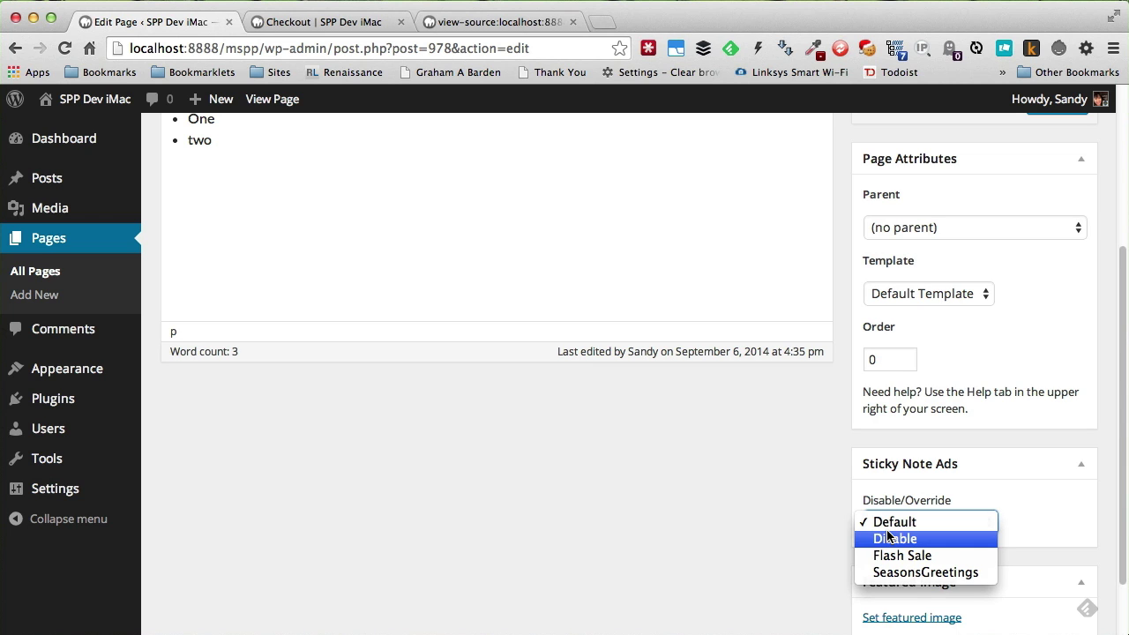
{"action": "left_click", "coordinate": [889, 533]}
{"action": "scroll", "coordinate": [971, 370], "scroll_direction": "up", "scroll_amount": 5}
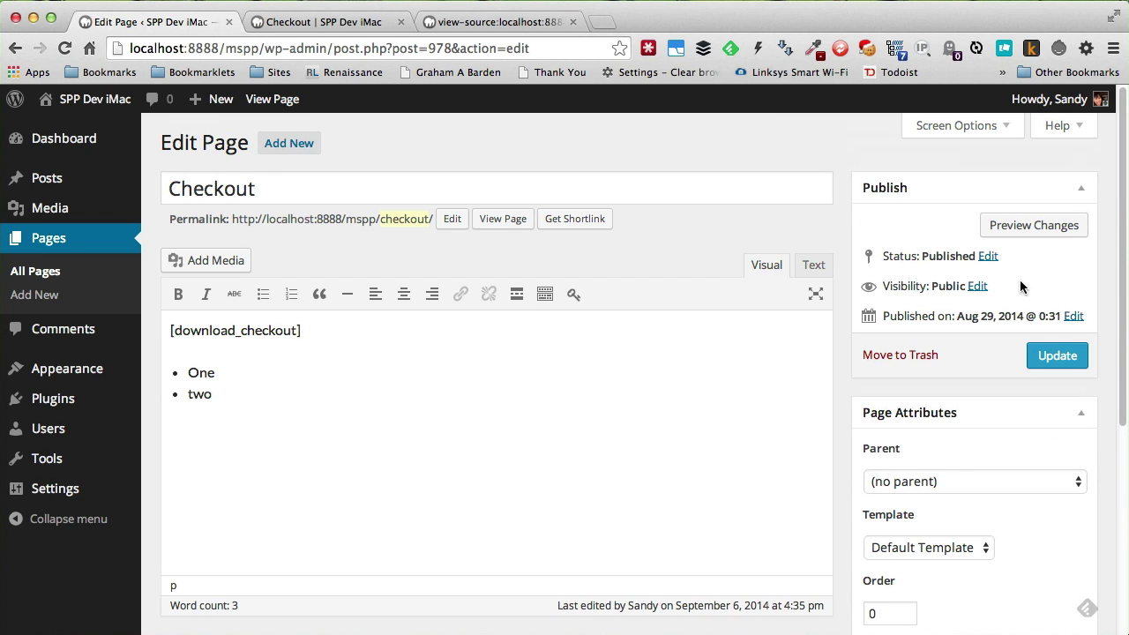
{"action": "left_click", "coordinate": [1071, 353]}
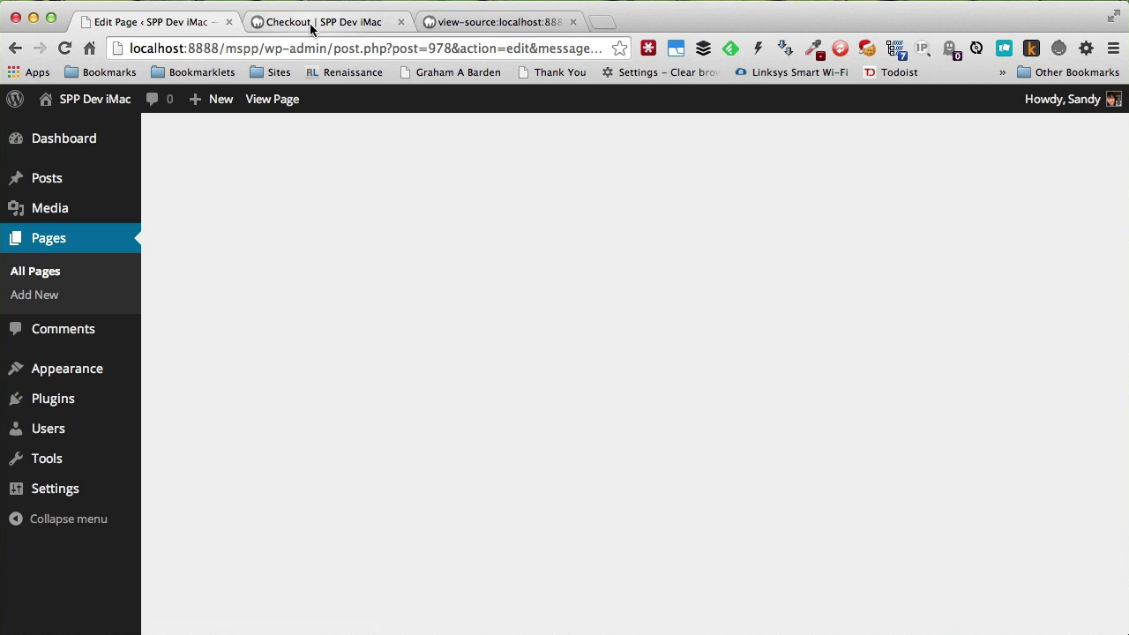
- Reload the live Checkout page to check for its ad and return to the page editor
{"action": "left_click", "coordinate": [311, 27]}
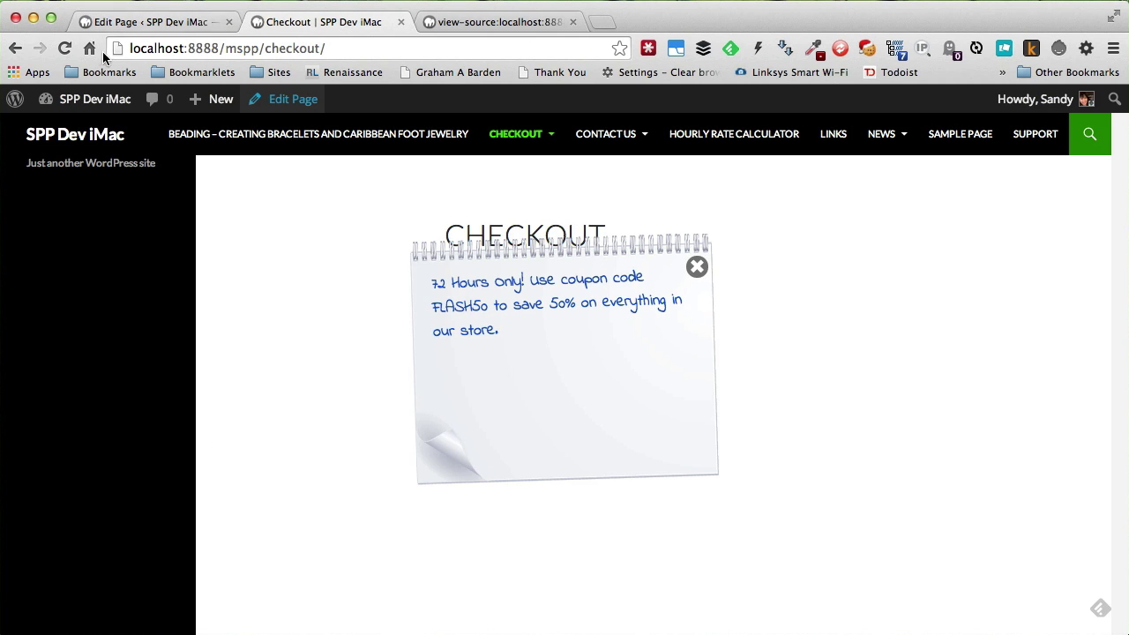
{"action": "left_click", "coordinate": [63, 49]}
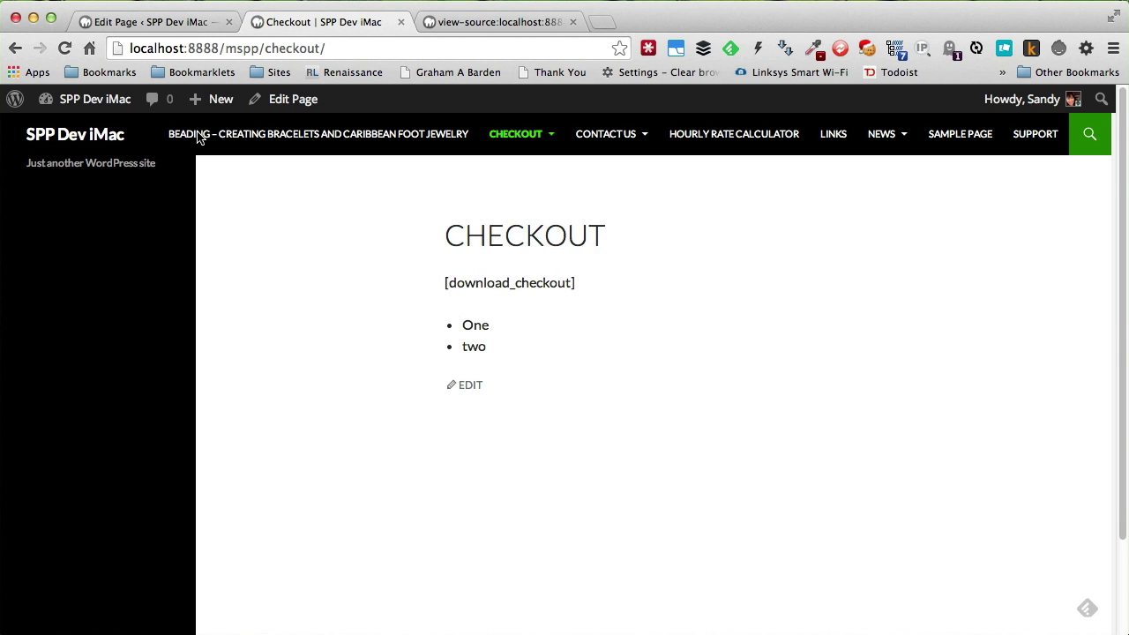
{"action": "left_click", "coordinate": [107, 24]}
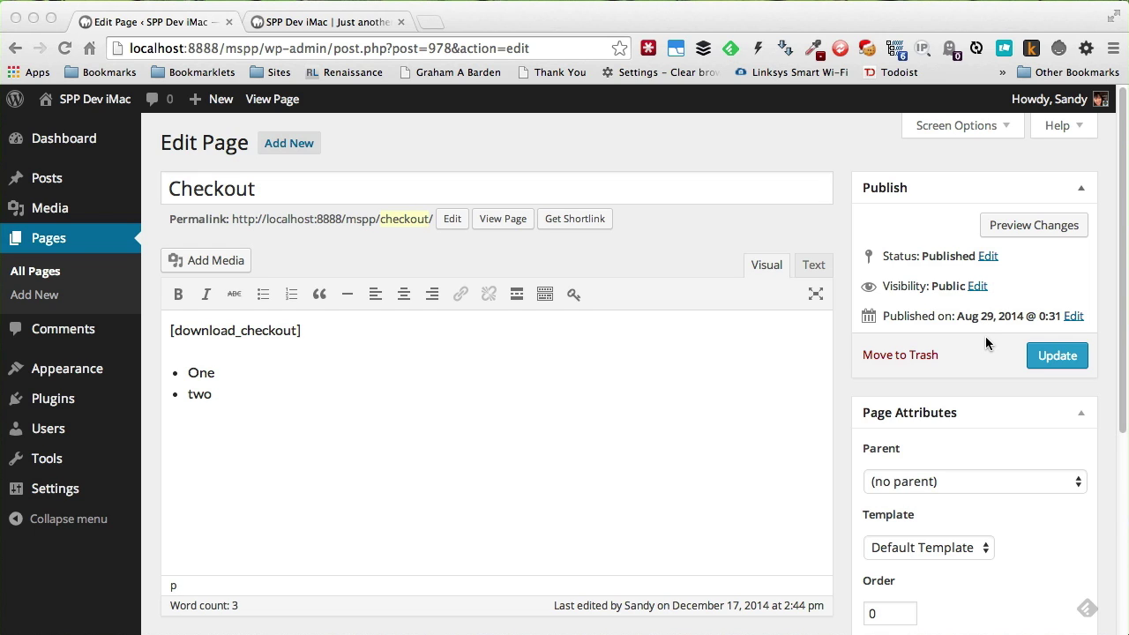
- Select Disable as the Sticky Note Ads override for the Checkout page
{"action": "scroll", "coordinate": [985, 336], "scroll_direction": "down", "scroll_amount": 1}
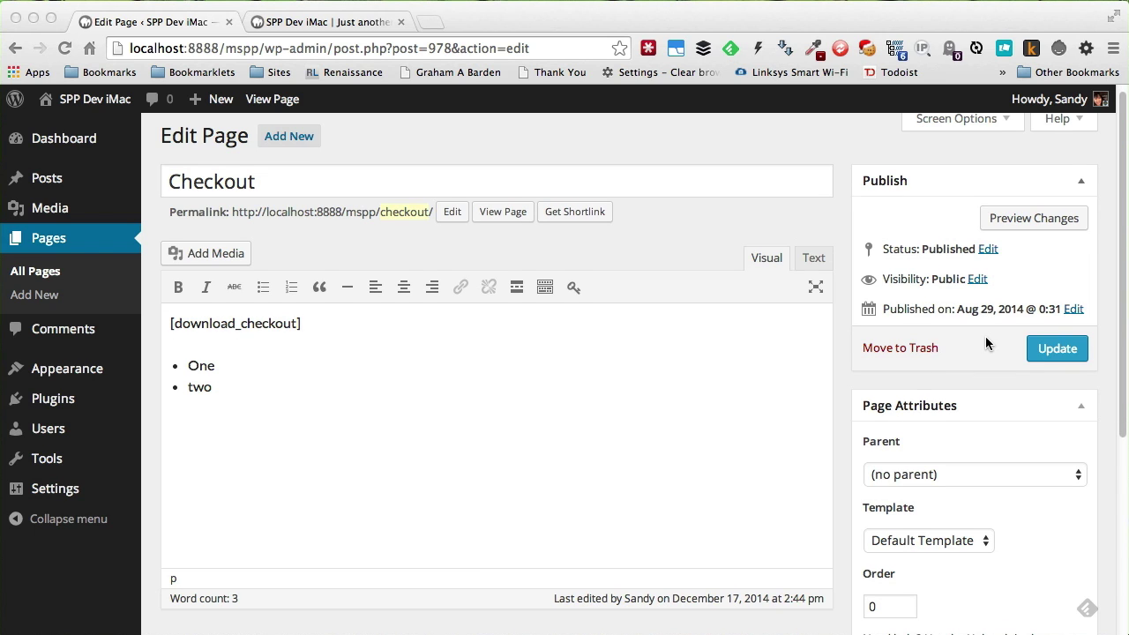
{"action": "scroll", "coordinate": [986, 337], "scroll_direction": "down", "scroll_amount": 5}
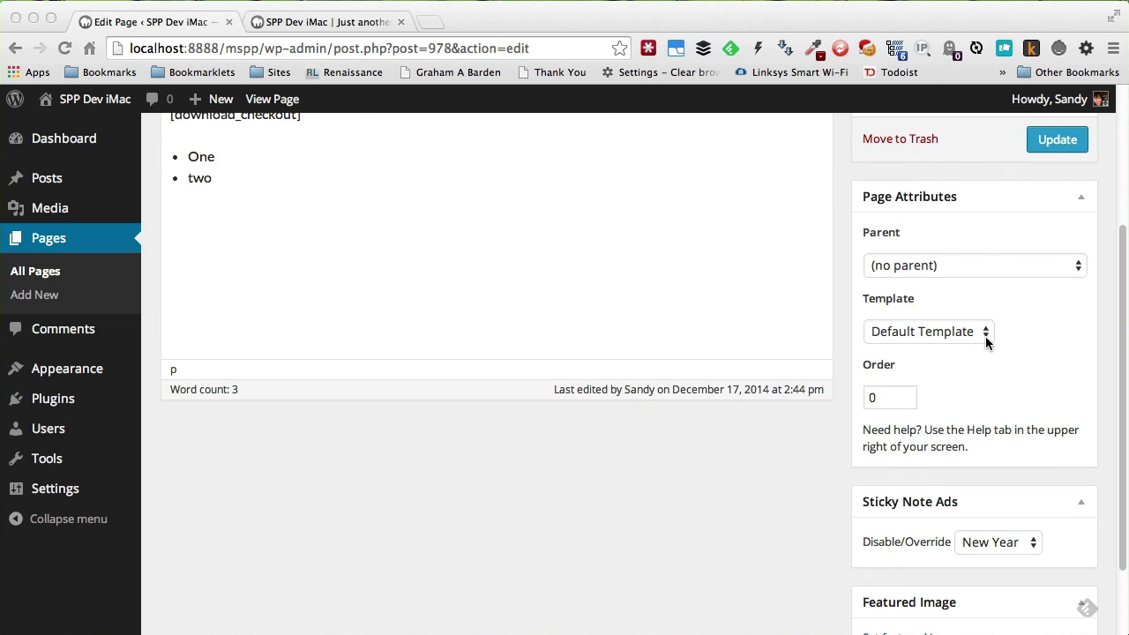
{"action": "left_click", "coordinate": [982, 542]}
{"action": "left_click", "coordinate": [964, 471]}
{"action": "scroll", "coordinate": [963, 471], "scroll_direction": "down", "scroll_amount": 2}
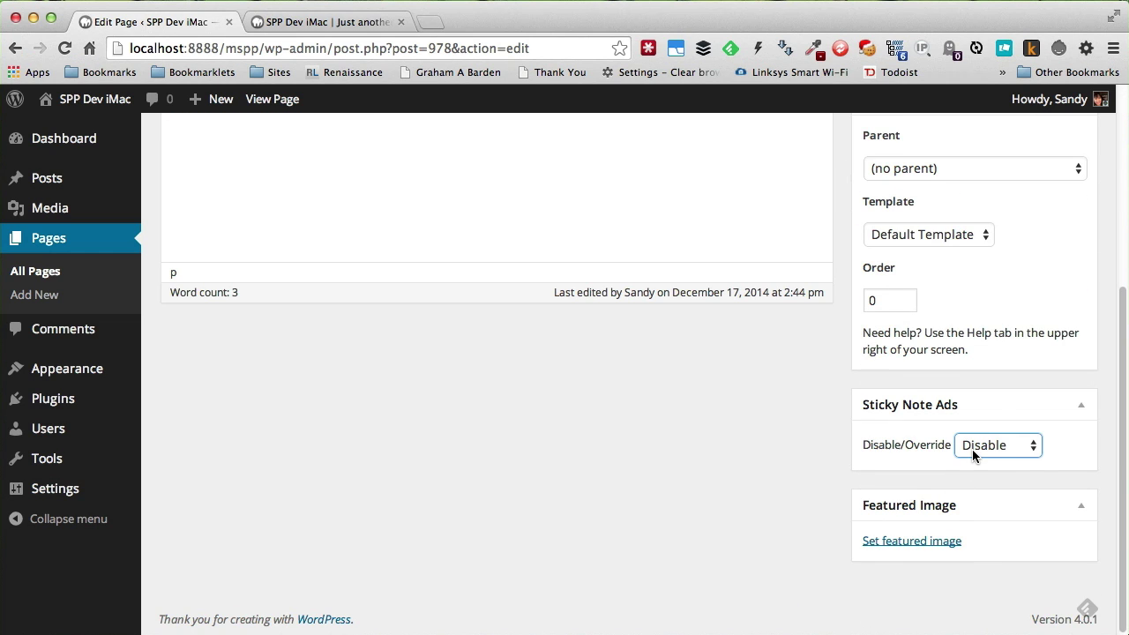
- Set the Checkout page's Sticky Note Ads override to New Year and update the page
{"action": "left_click", "coordinate": [972, 449]}
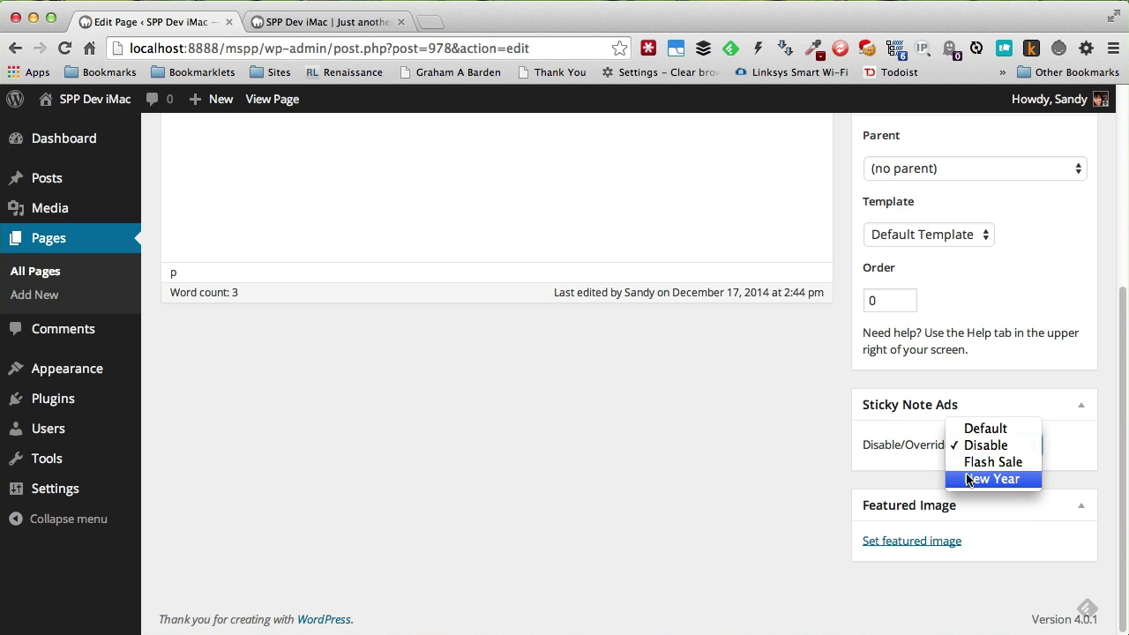
{"action": "left_click", "coordinate": [969, 478]}
{"action": "scroll", "coordinate": [926, 450], "scroll_direction": "up", "scroll_amount": 1}
{"action": "scroll", "coordinate": [927, 450], "scroll_direction": "up", "scroll_amount": 5}
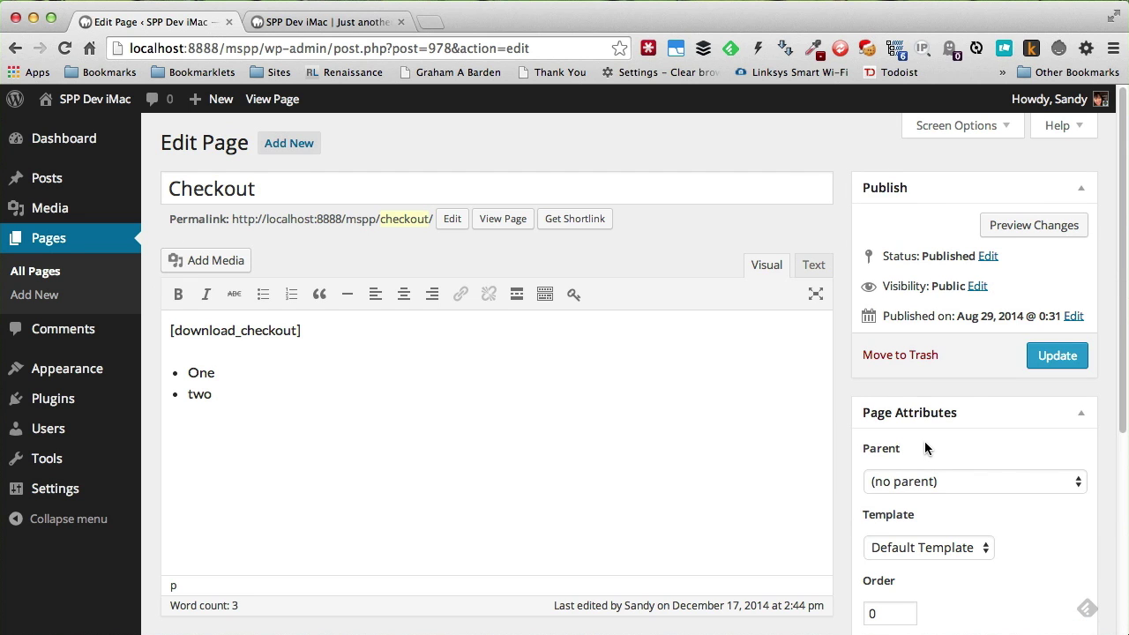
{"action": "left_click", "coordinate": [1055, 354]}
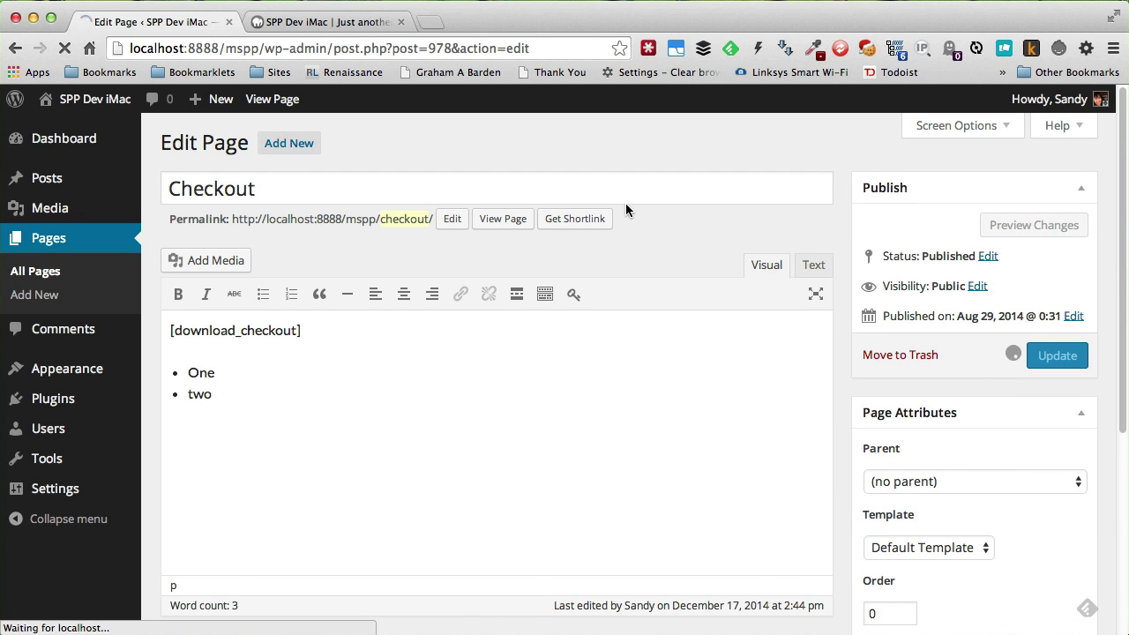
- Switch to the live site and view the Checkout and Contact Us pages to compare their ads
{"action": "key", "text": "ctrl+Tab"}
{"action": "left_click", "coordinate": [500, 151]}
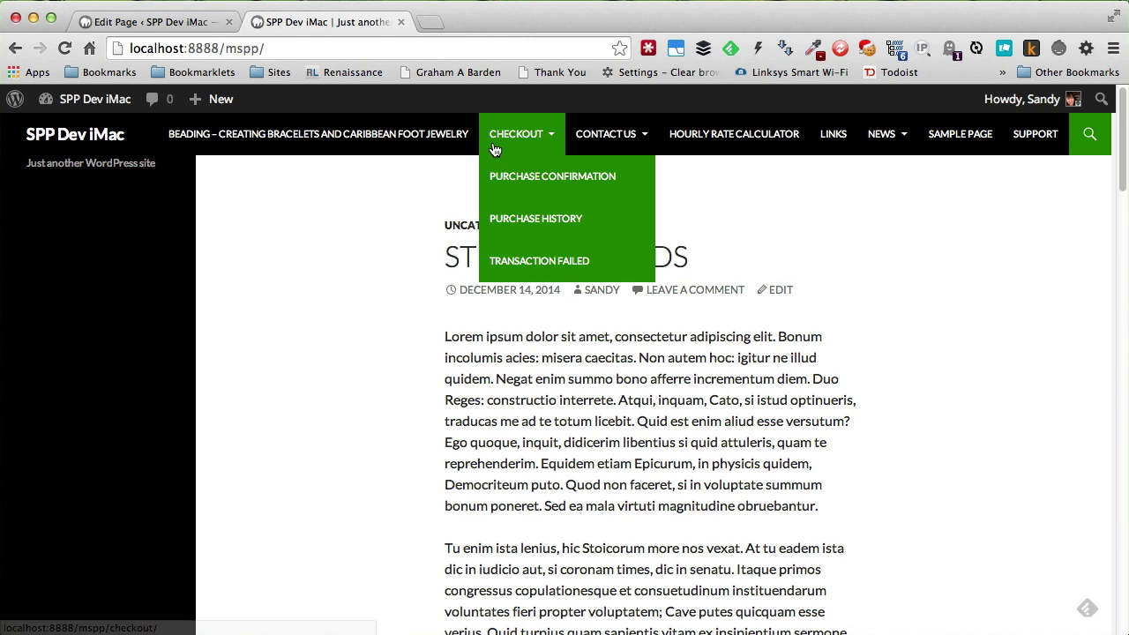
{"action": "left_click", "coordinate": [500, 146]}
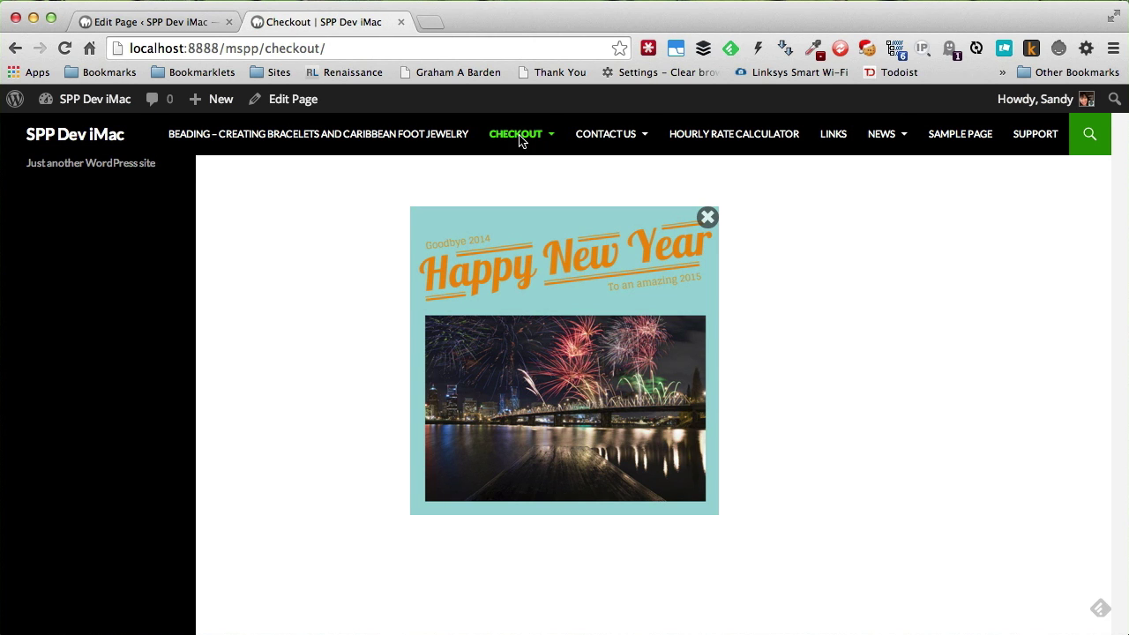
{"action": "left_click", "coordinate": [604, 141]}
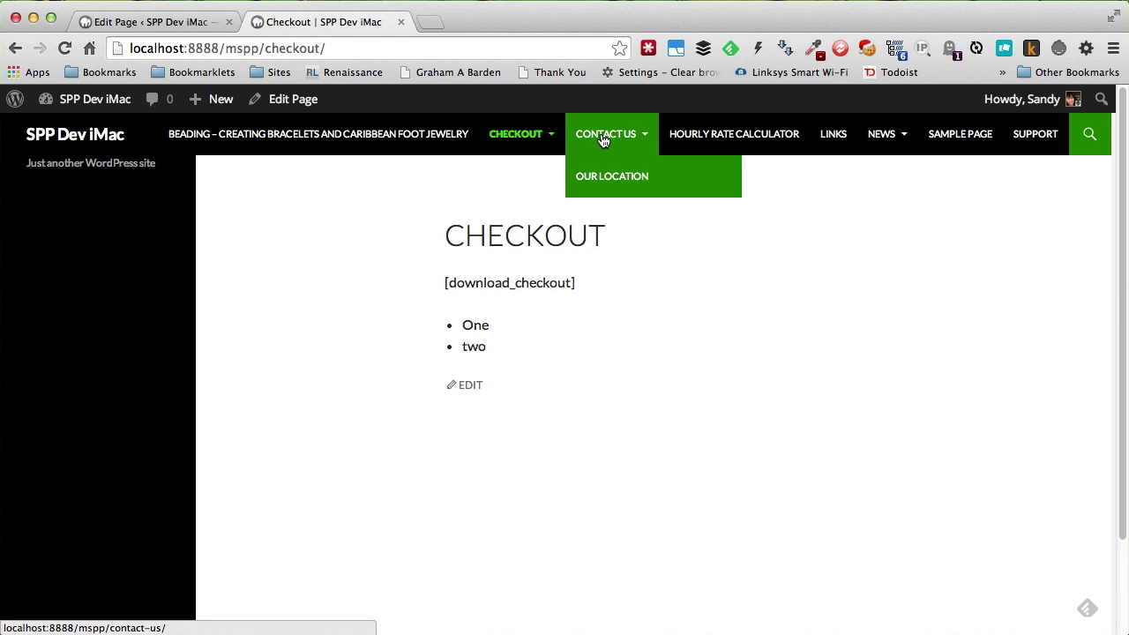
{"action": "left_click", "coordinate": [604, 142]}
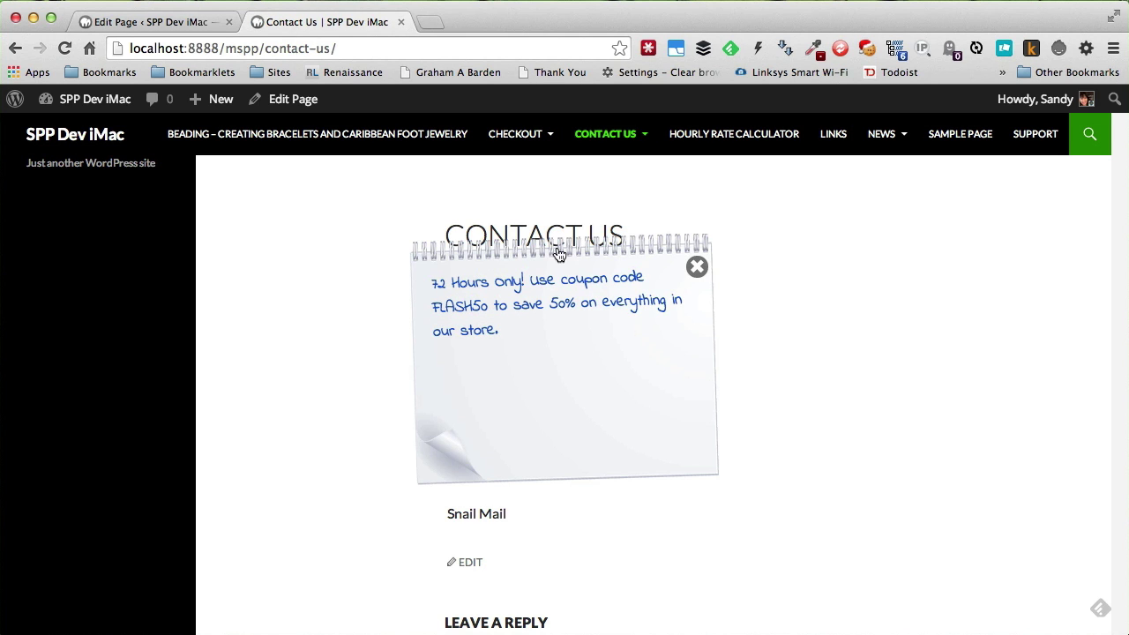